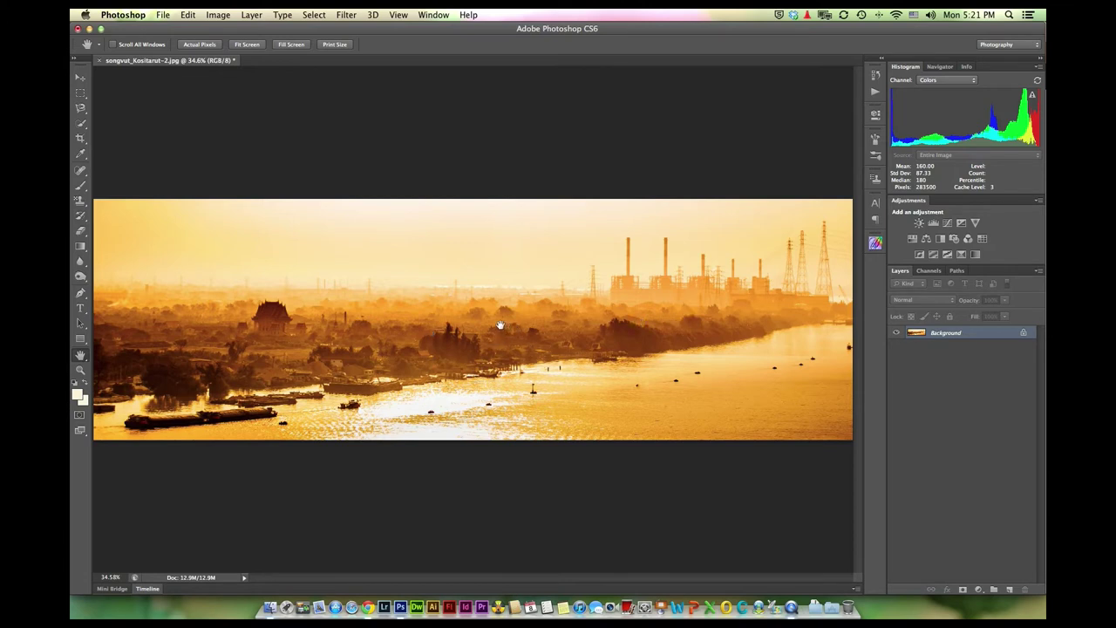
click(219, 15)
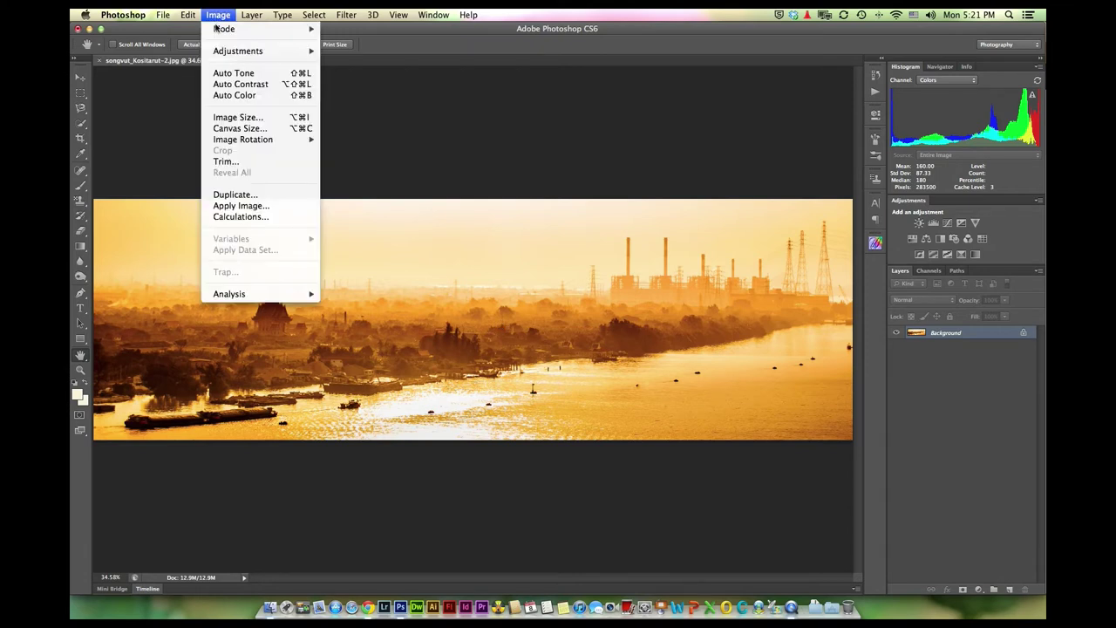
click(234, 196)
click(671, 280)
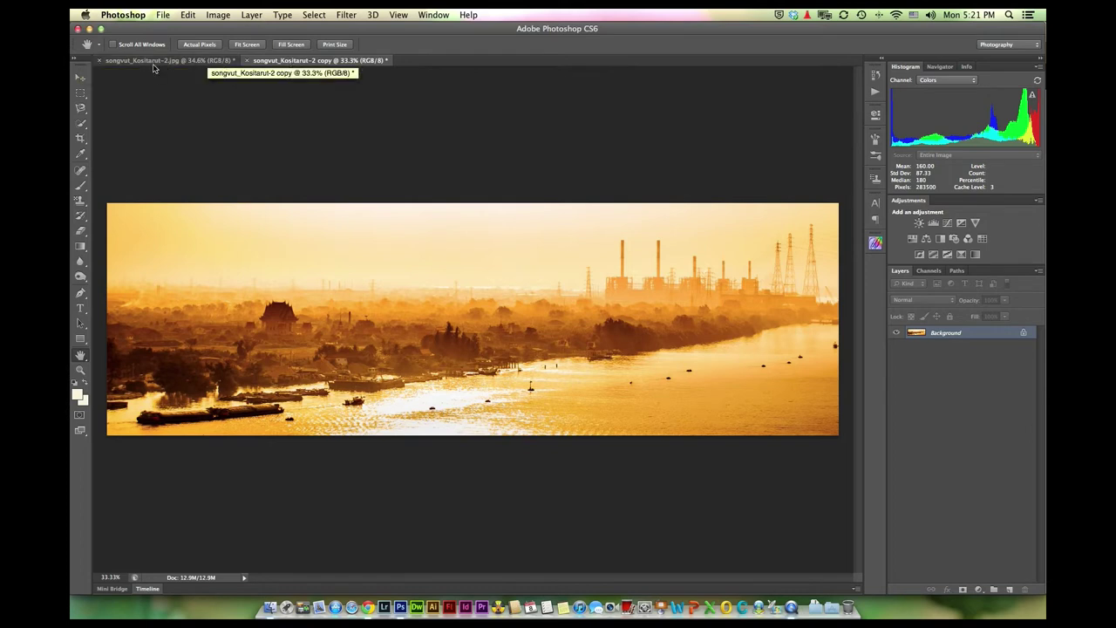
- Tile the original and the copy horizontally and fit both photos to their windows
click(162, 61)
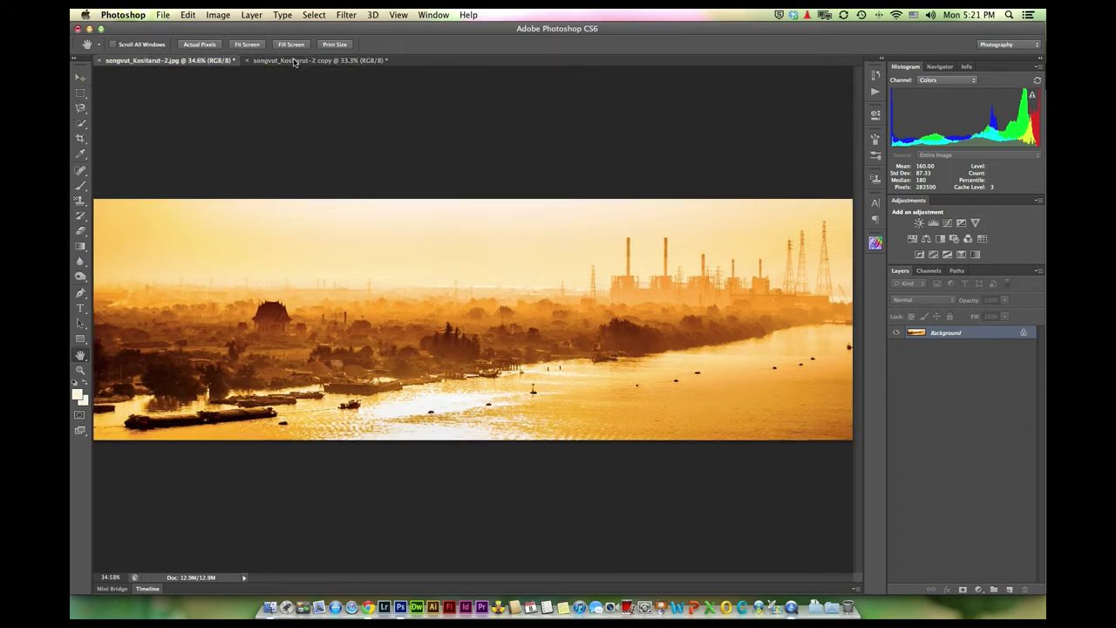
click(281, 61)
click(246, 44)
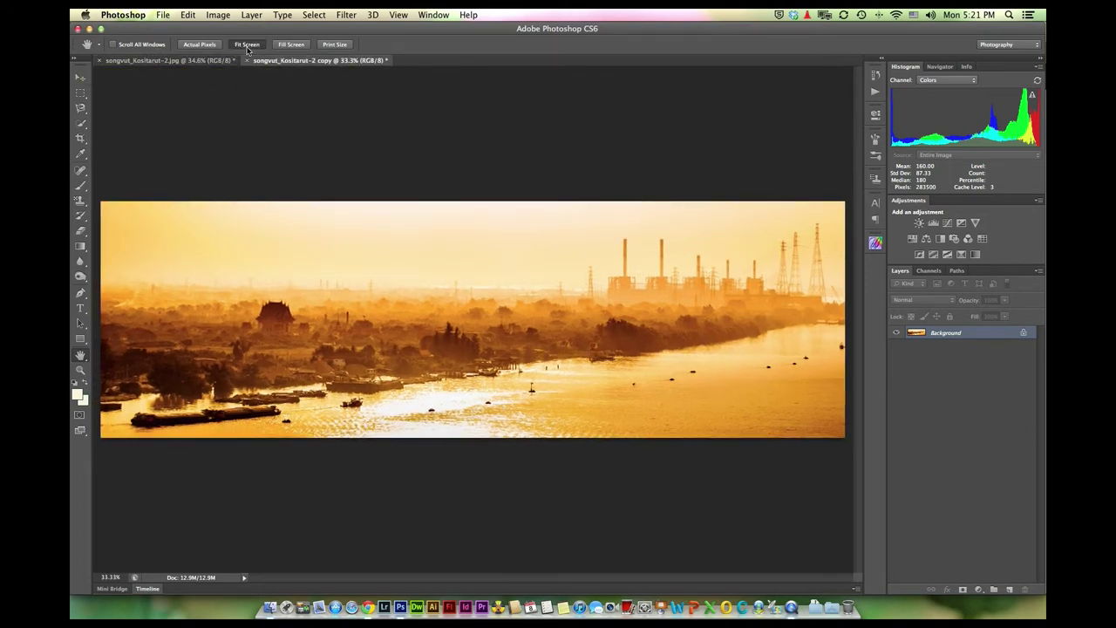
click(217, 61)
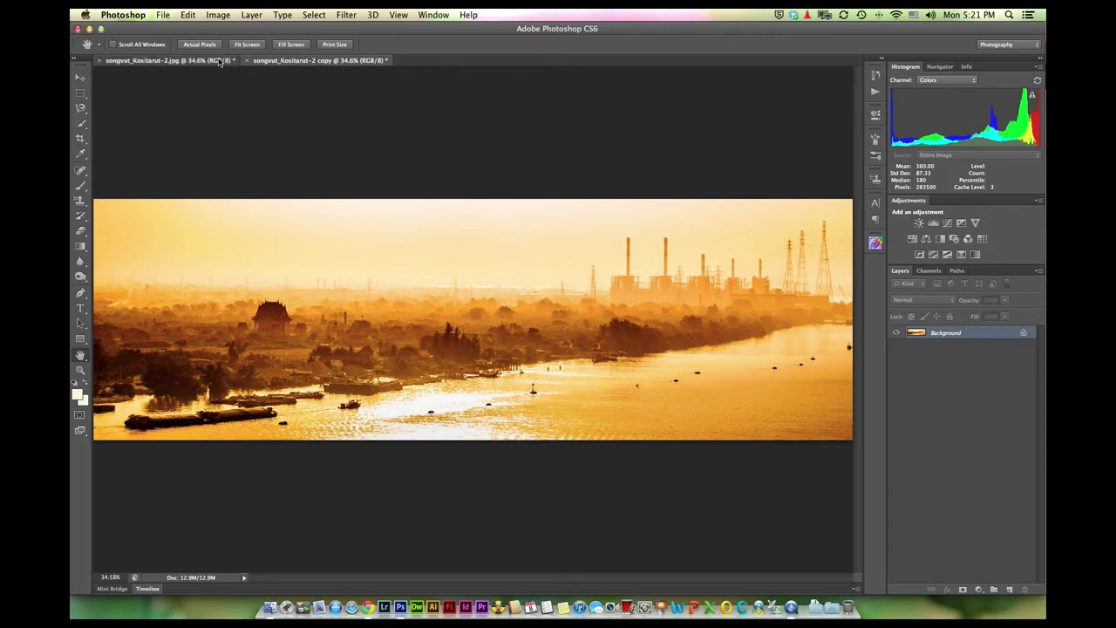
click(273, 61)
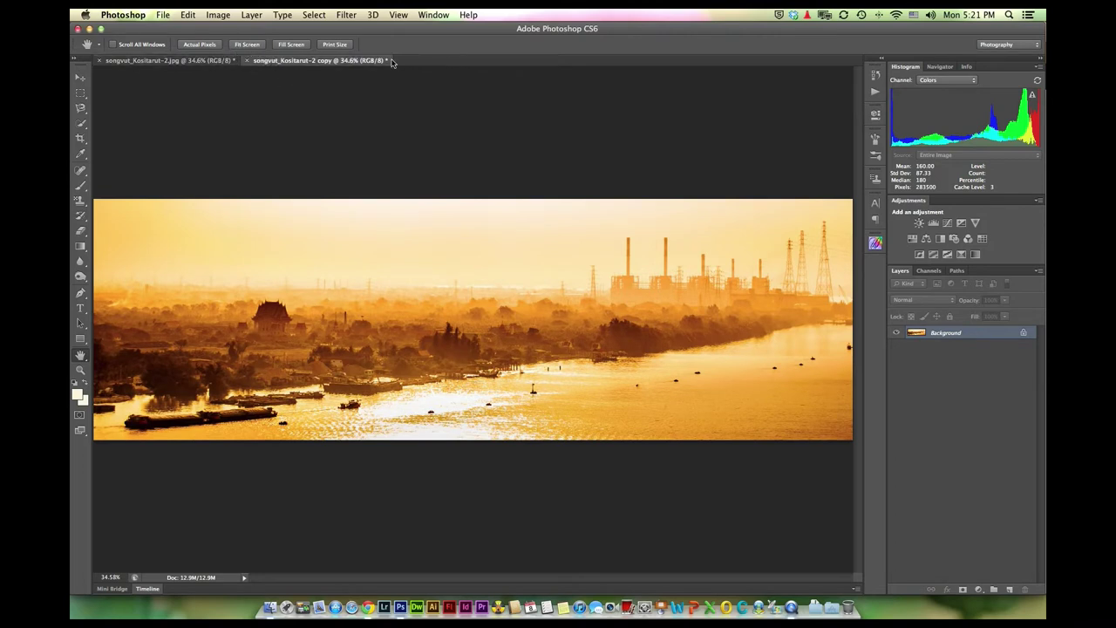
click(434, 16)
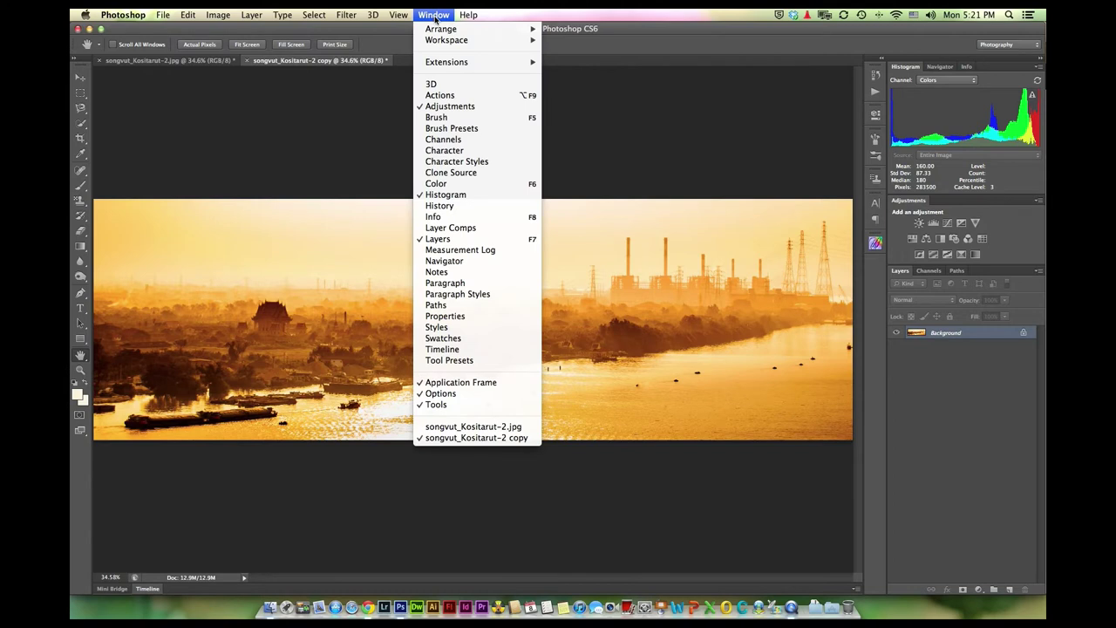
mouse_move(462, 29)
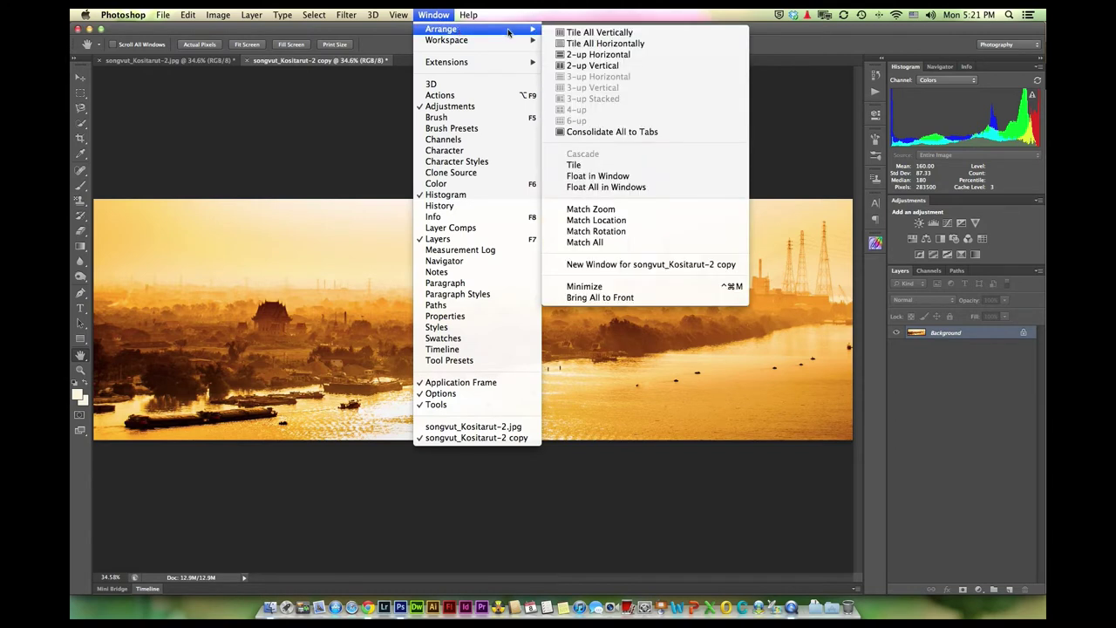
click(602, 46)
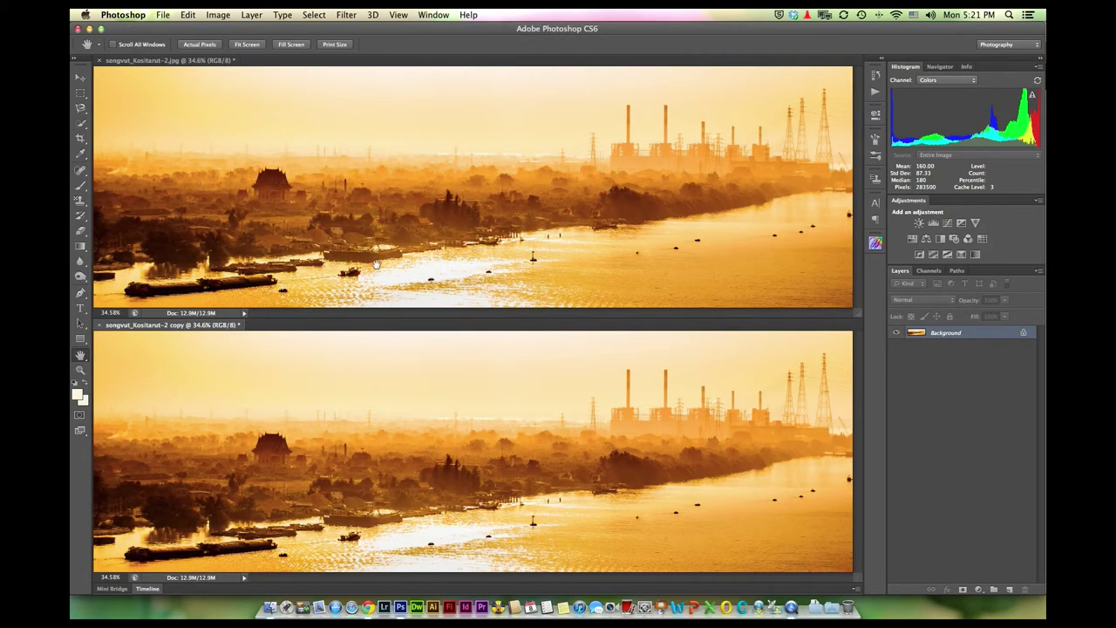
click(248, 48)
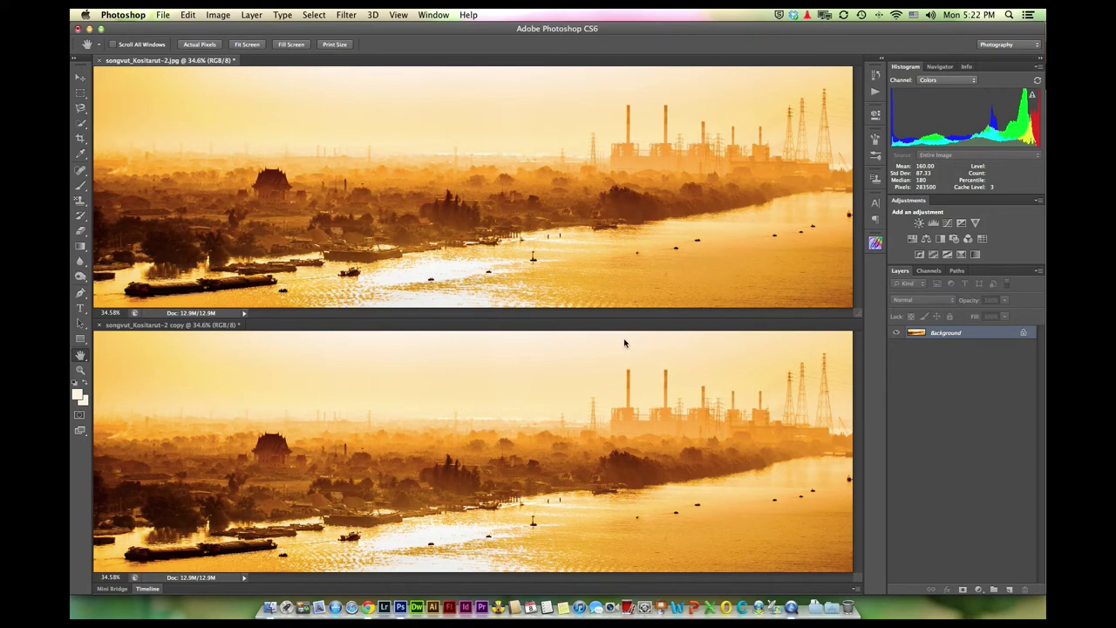
- Add a Background copy layer above Background in both the original and the copy documents
drag(926, 337, 941, 360)
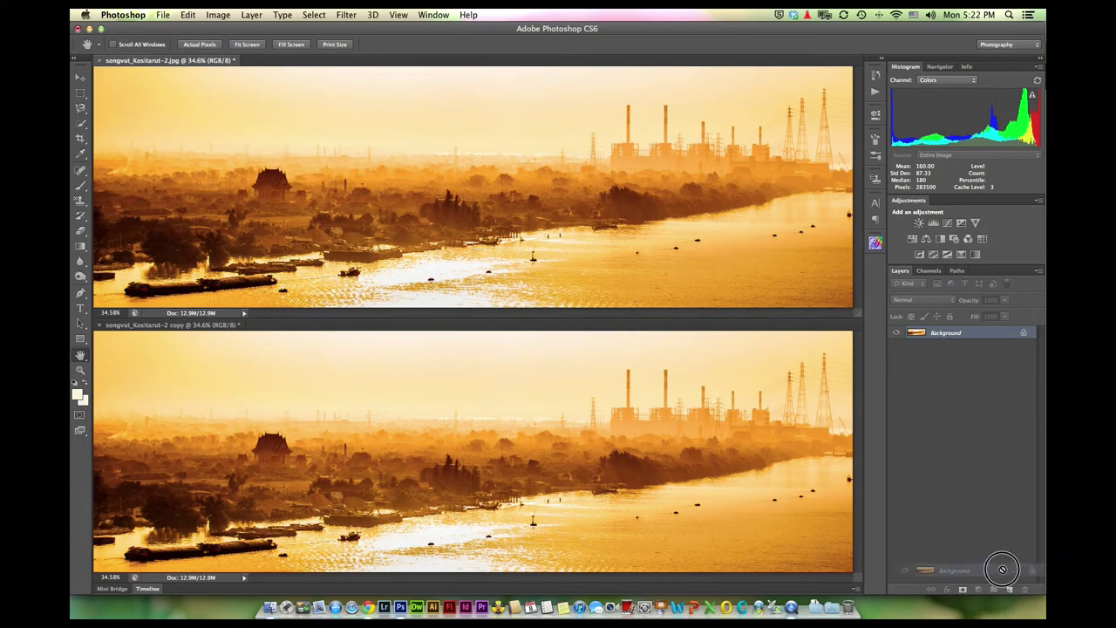
drag(941, 359, 995, 585)
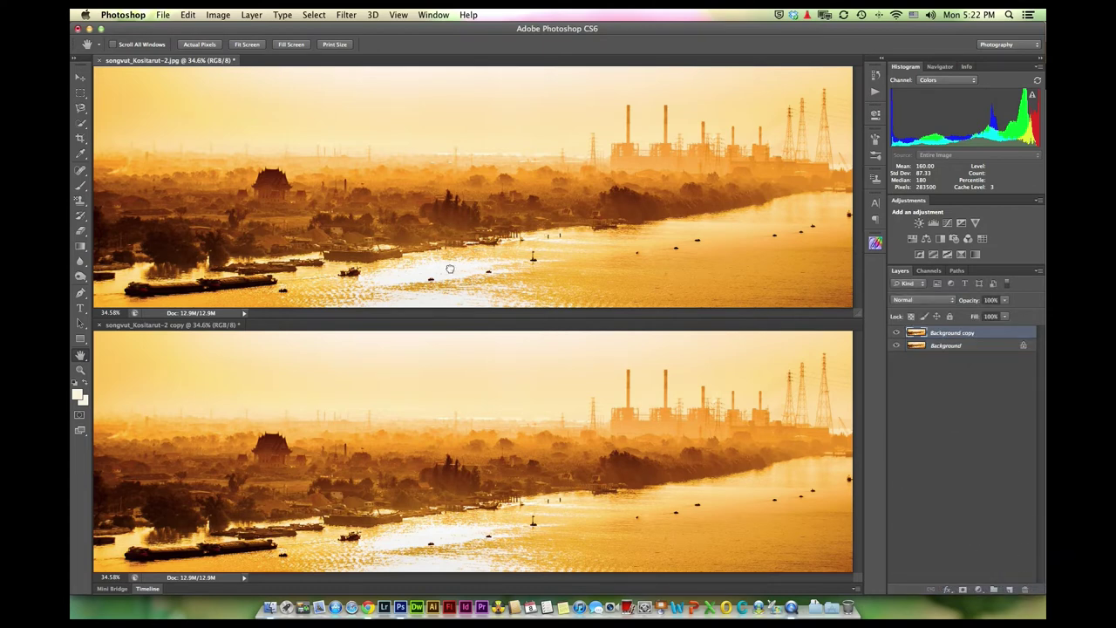
click(407, 372)
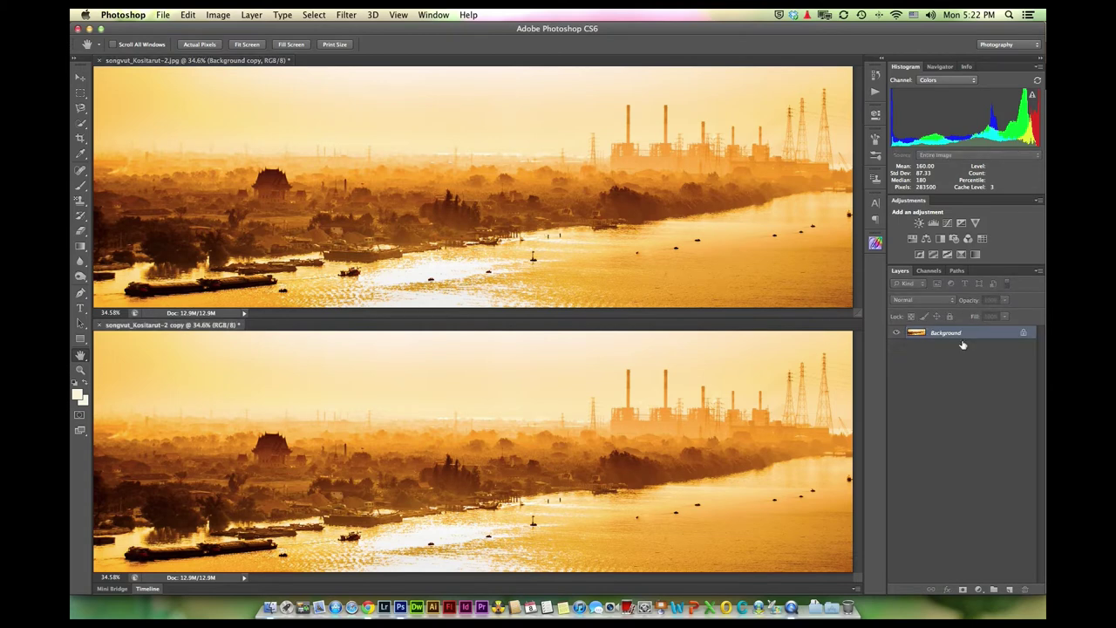
click(988, 450)
drag(987, 449, 994, 589)
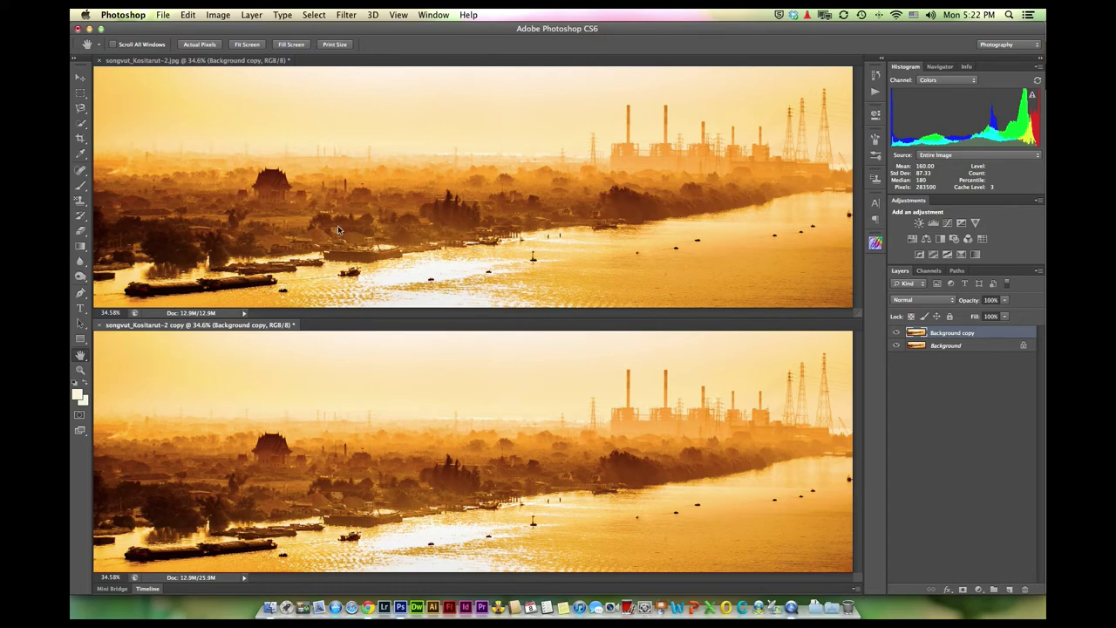
click(289, 107)
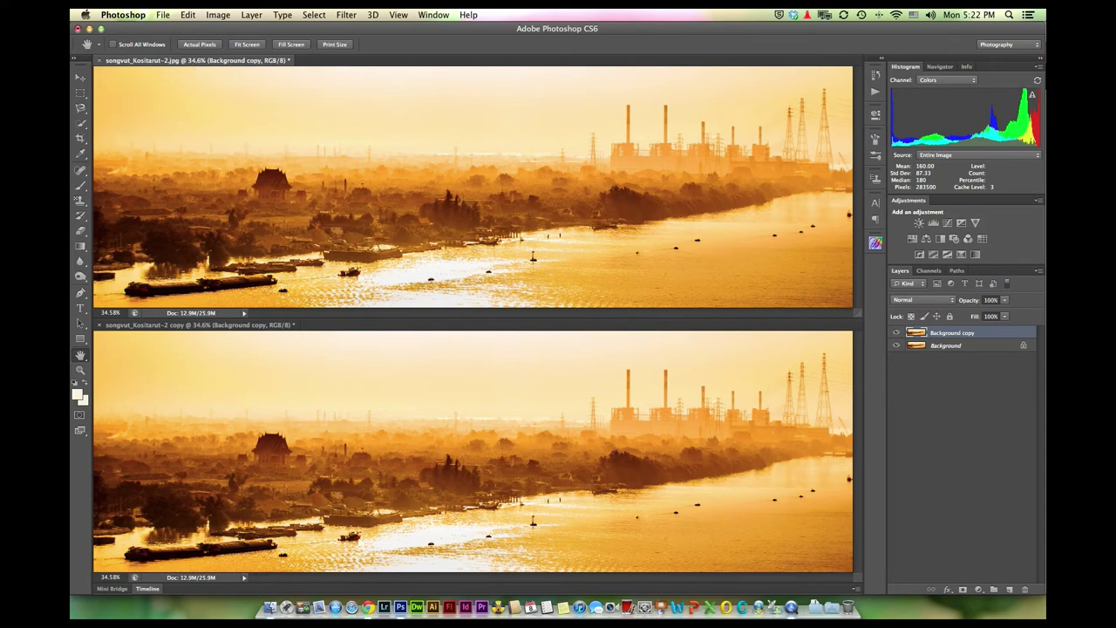
click(409, 390)
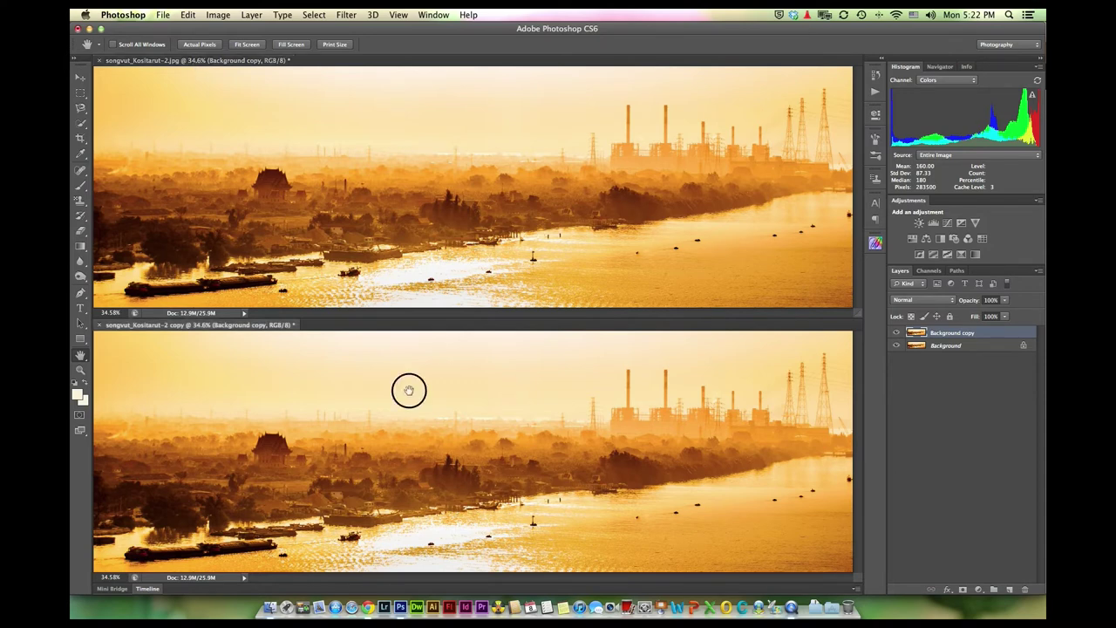
- Convert the lower copy document to 16 Bits/Channel, leaving the original at 8-bit
click(220, 16)
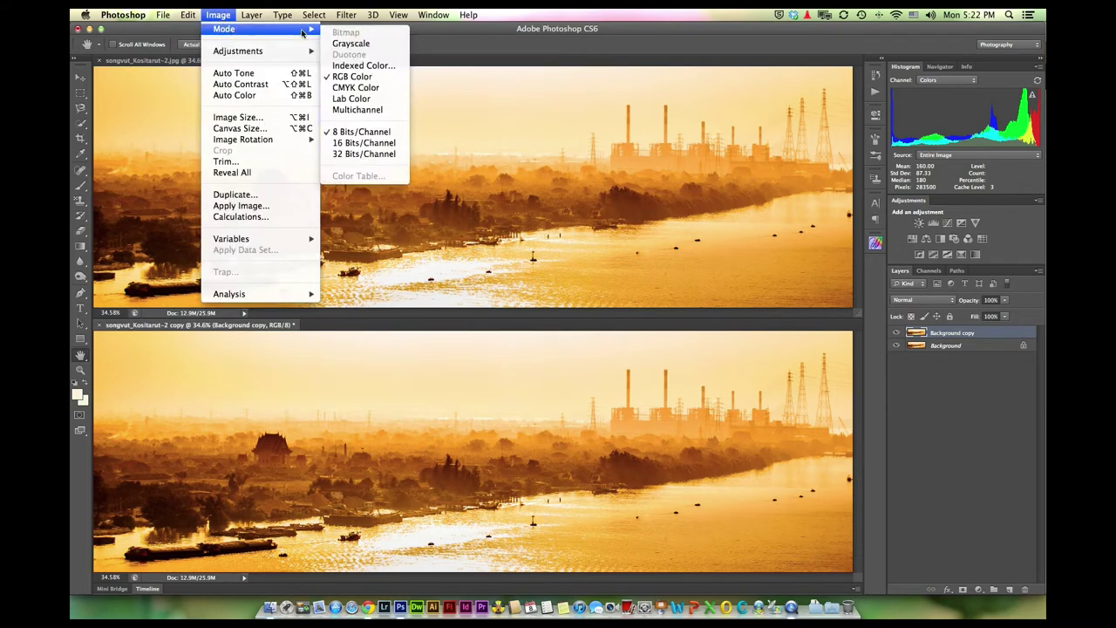
click(354, 144)
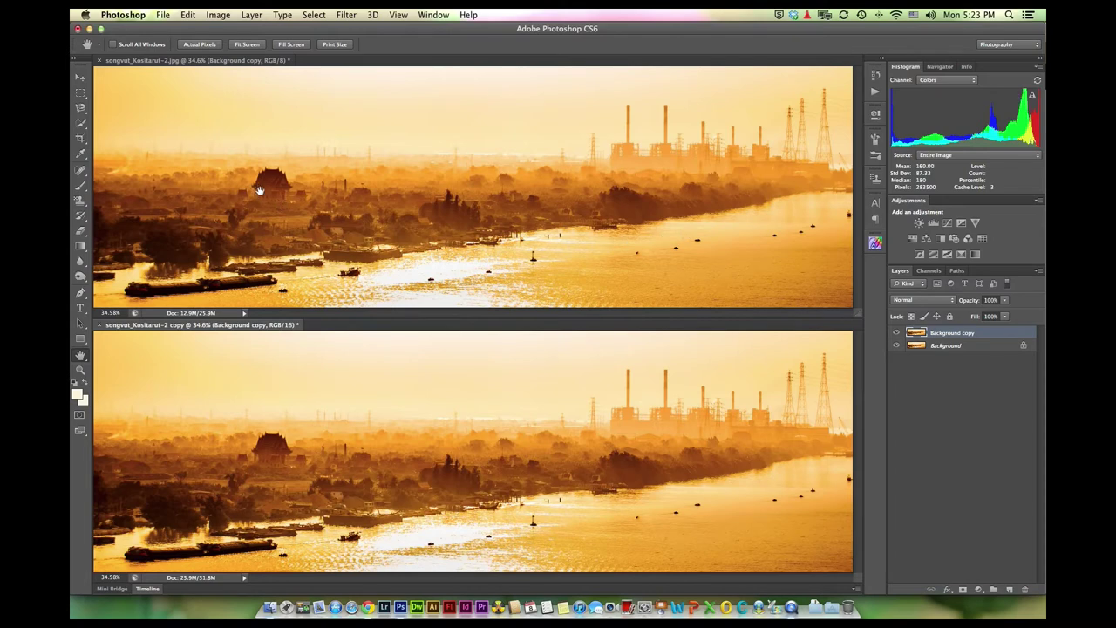
click(336, 239)
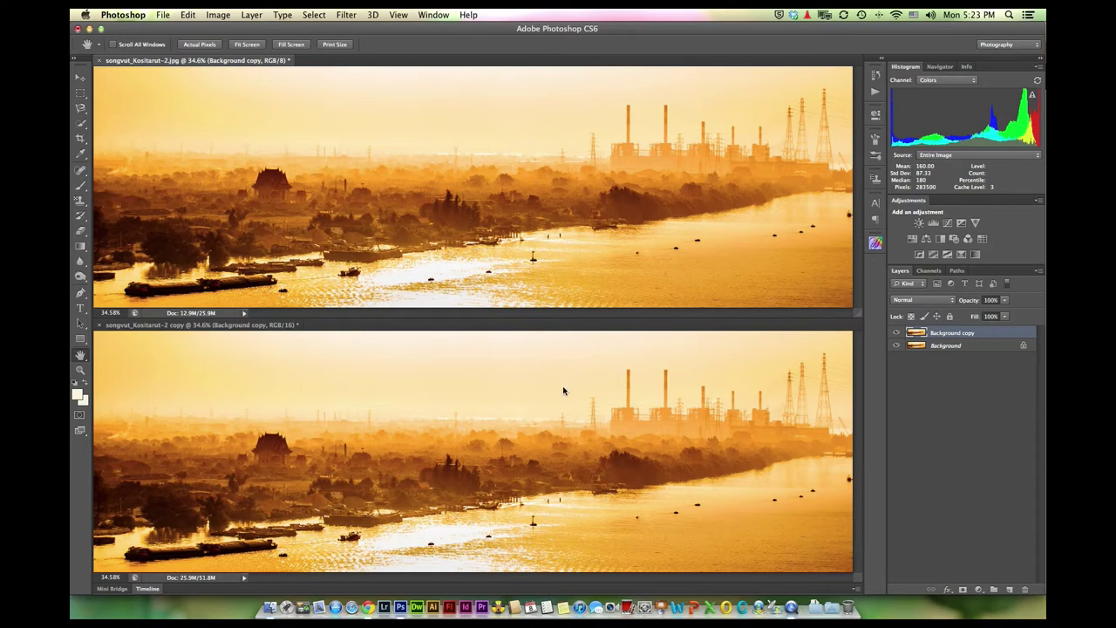
click(380, 195)
click(219, 14)
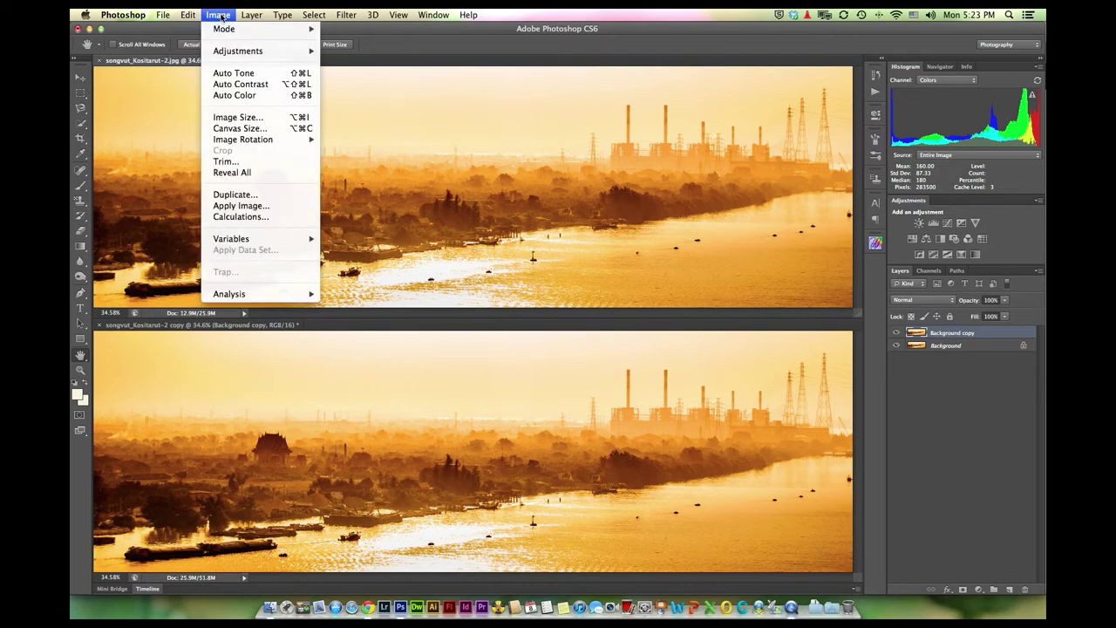
mouse_move(238, 50)
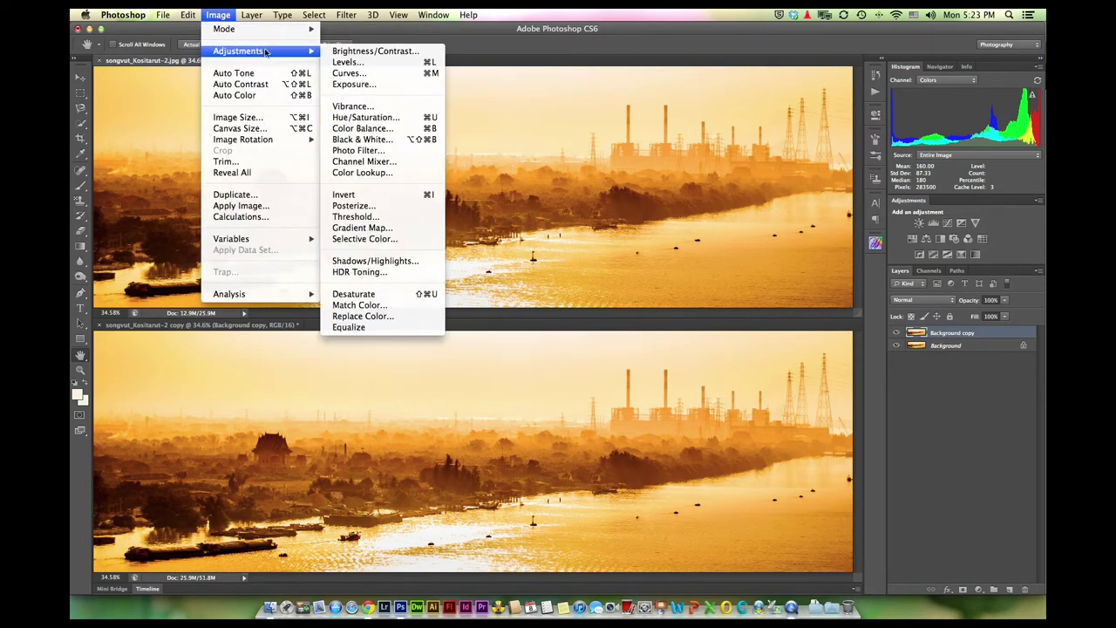
- Apply Levels with output 112–124 to the 8-bit photo, flattening it to grey
click(361, 63)
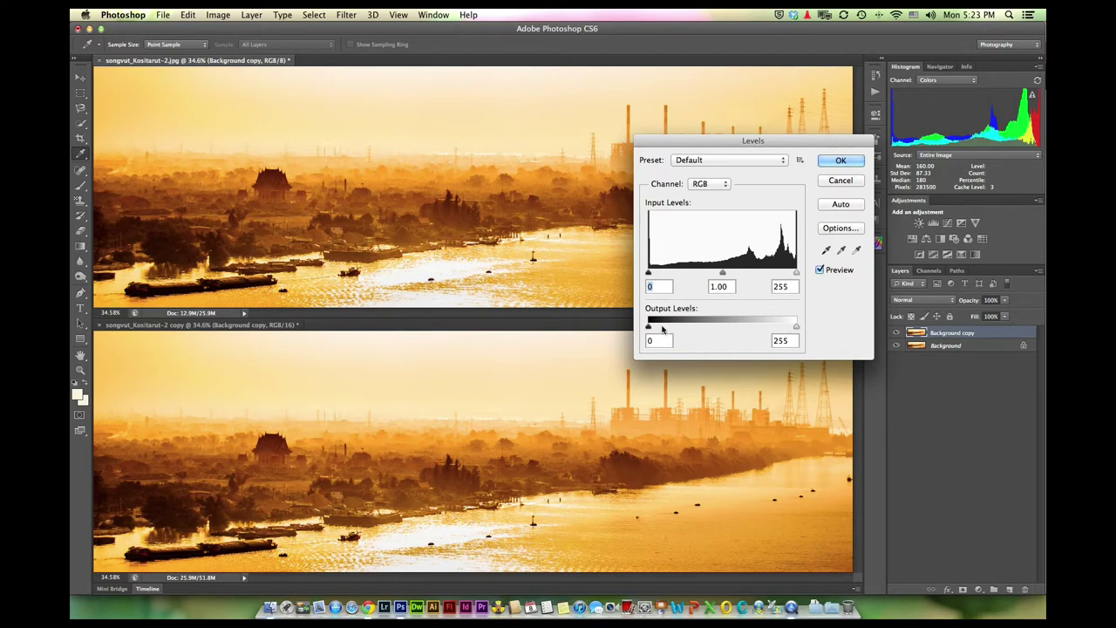
drag(648, 326, 714, 326)
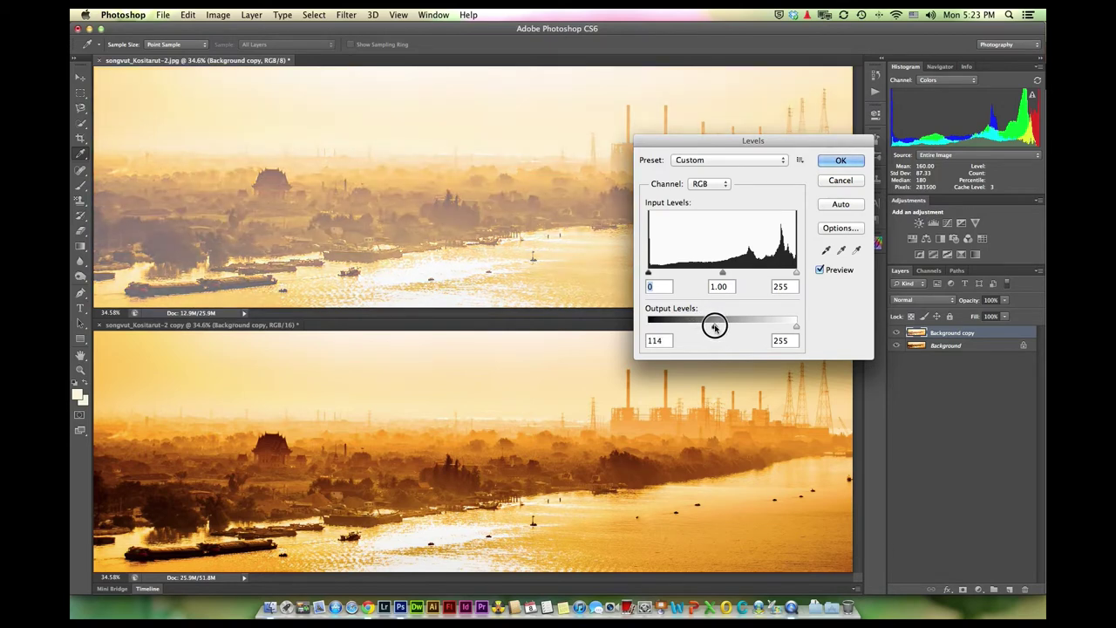
drag(715, 326, 711, 327)
double_click(660, 340)
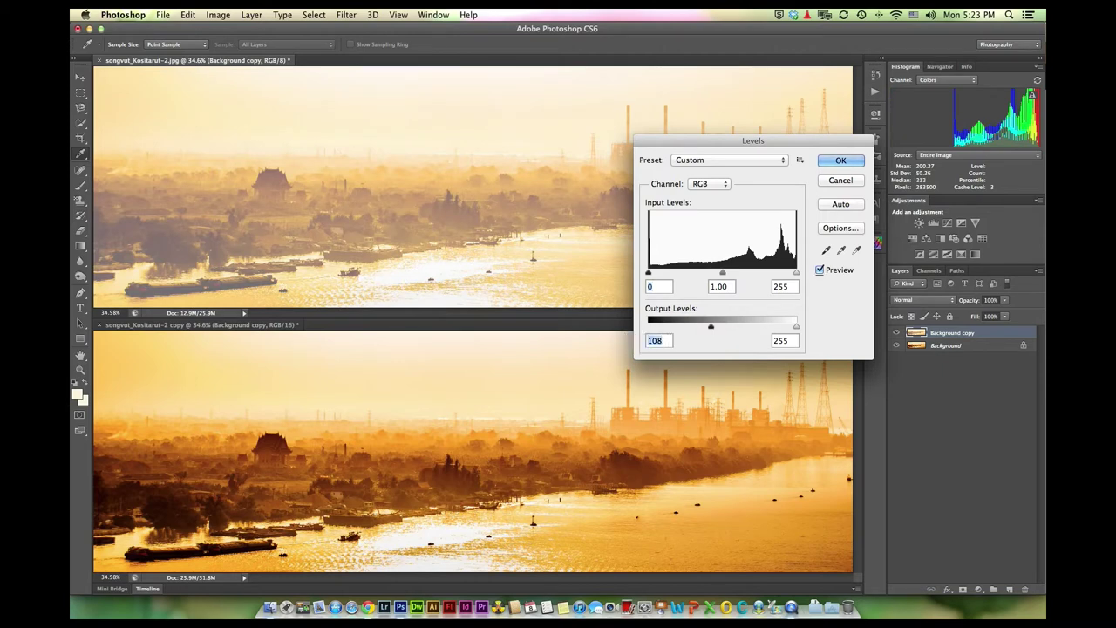
text(11)
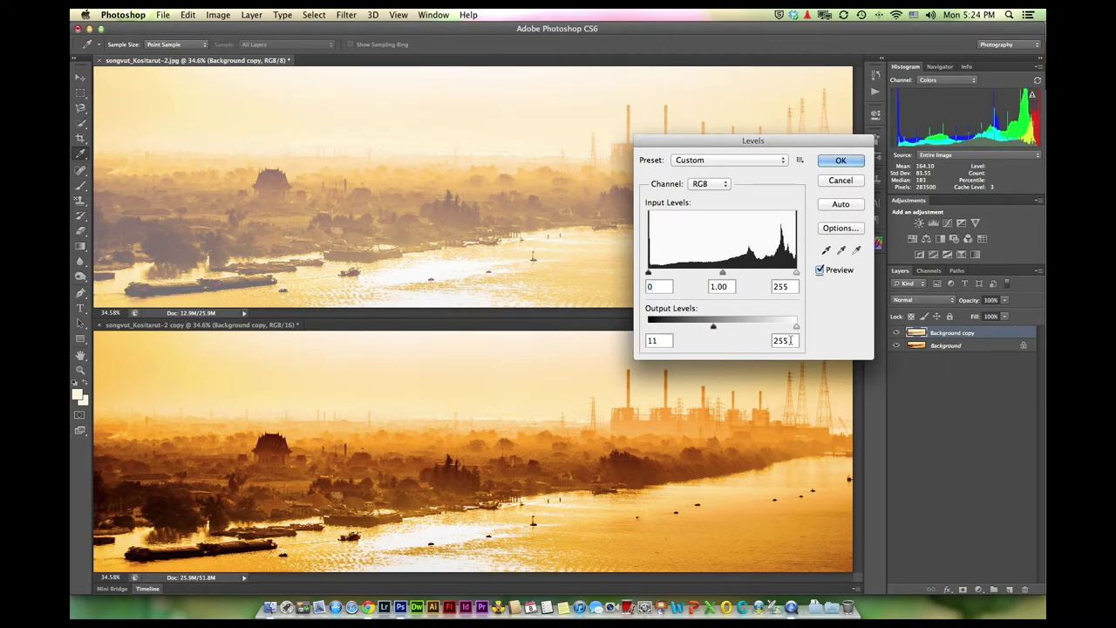
text(2)
double_click(789, 340)
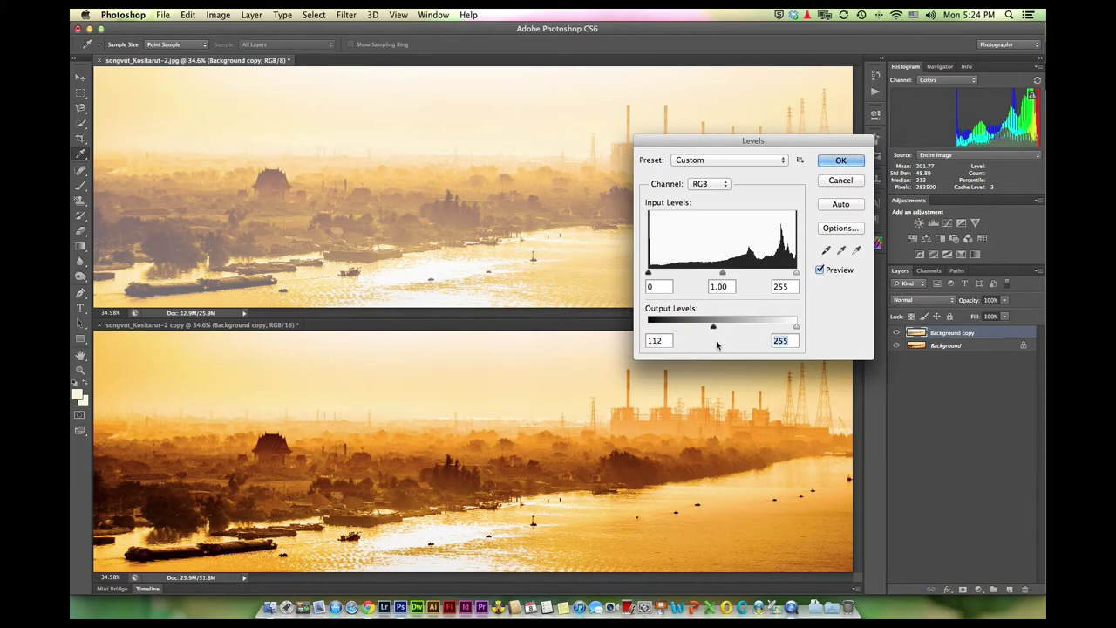
text(12)
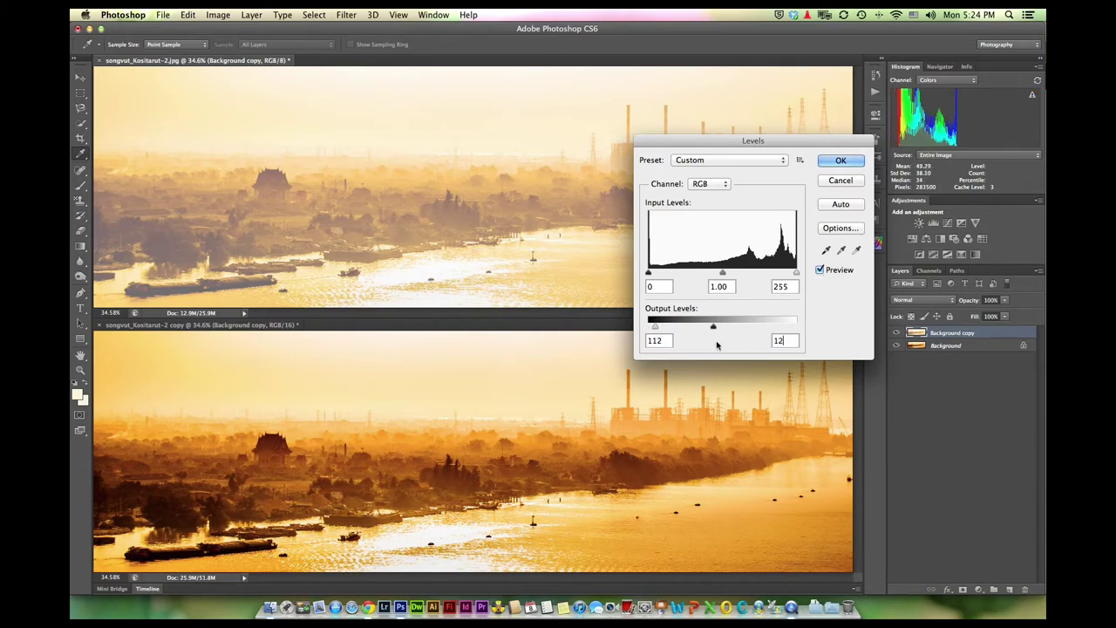
text(4)
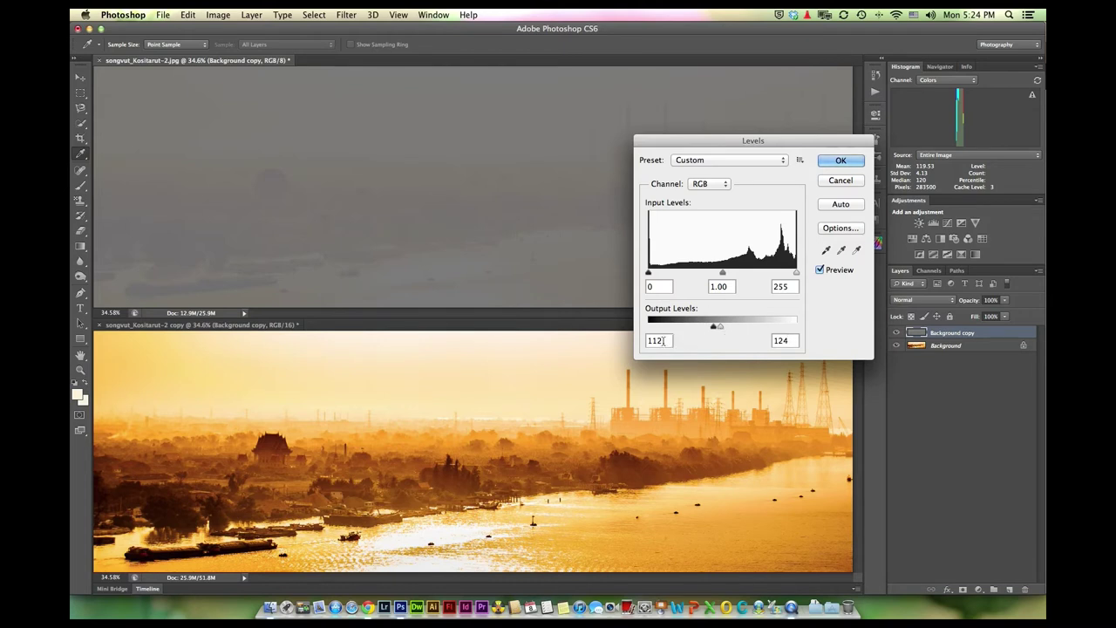
click(842, 161)
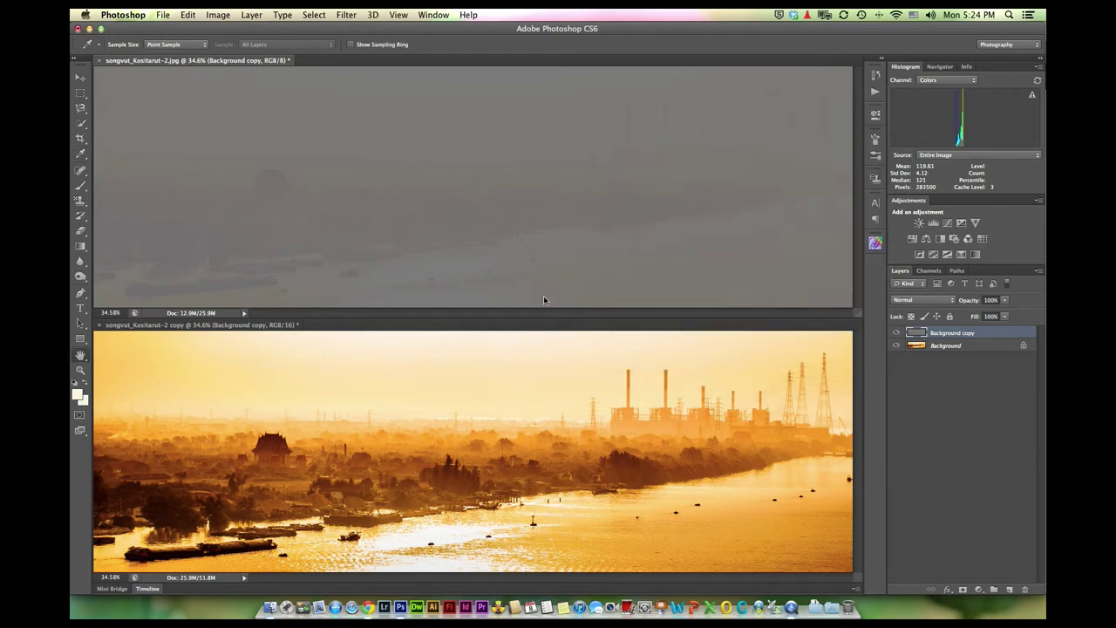
- Make the 16-bit copy active and bring up its Levels adjustment
click(429, 388)
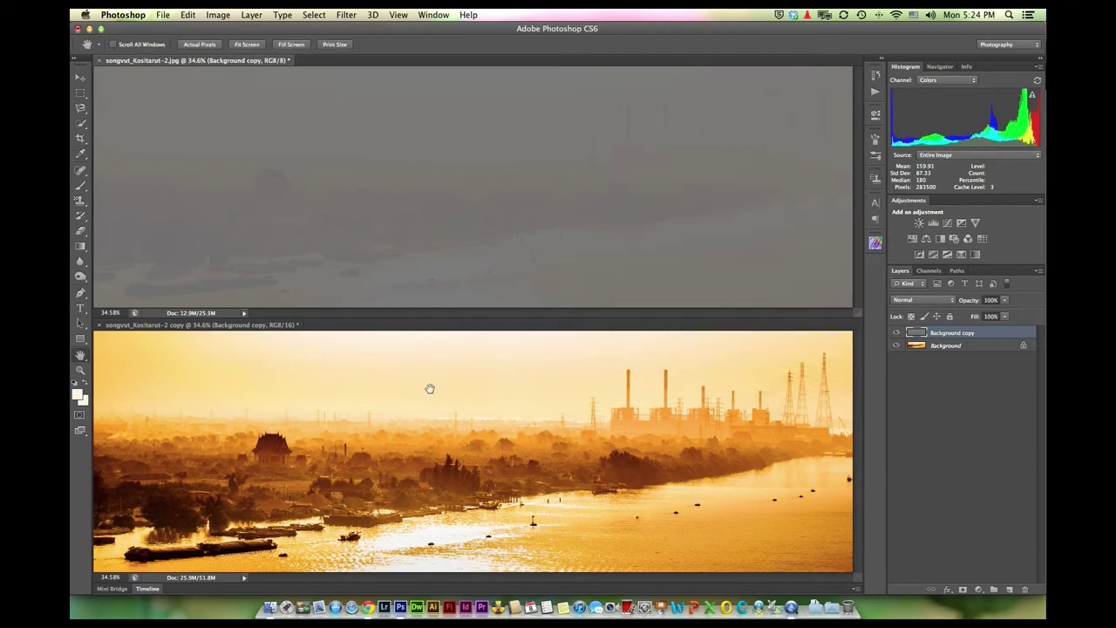
click(217, 15)
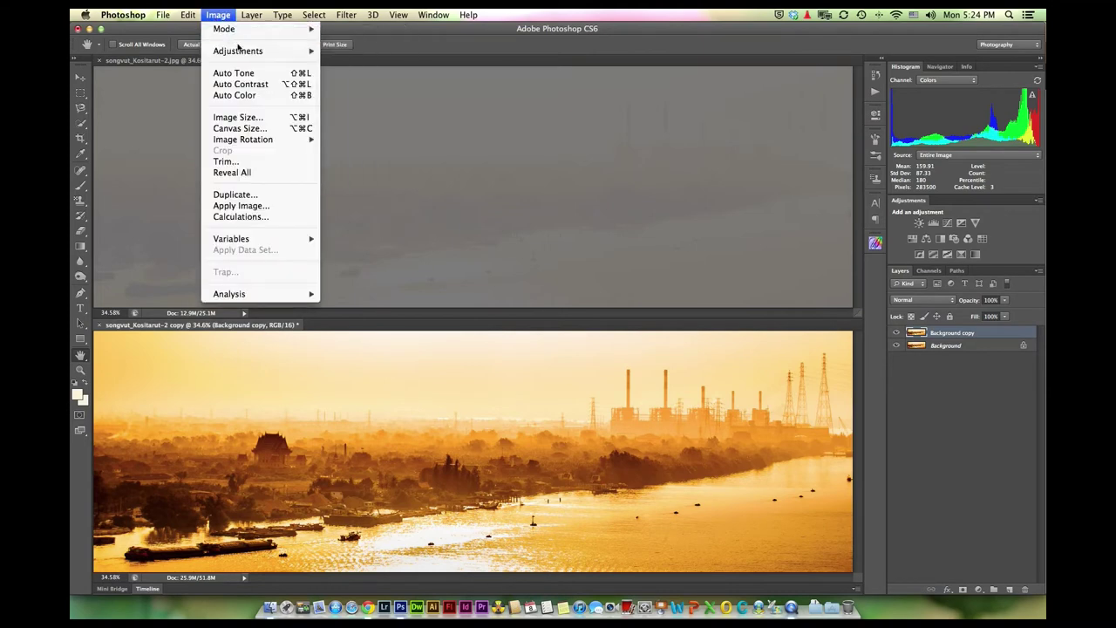
click(374, 63)
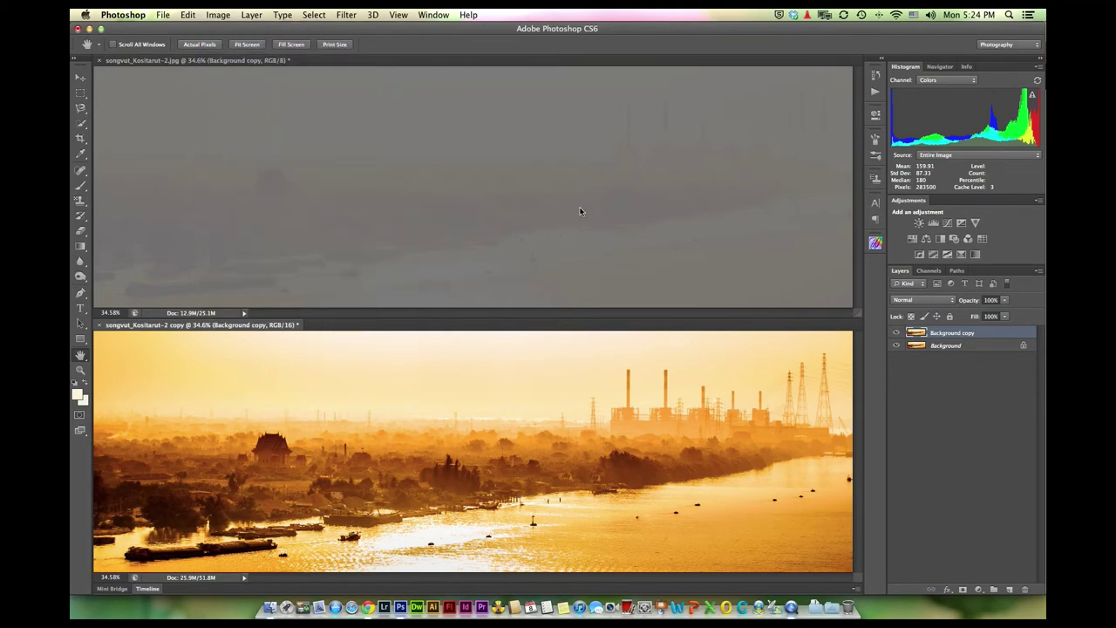
- Apply Levels output 112 and 124 to the 16-bit copy, turning it flat grey
double_click(654, 340)
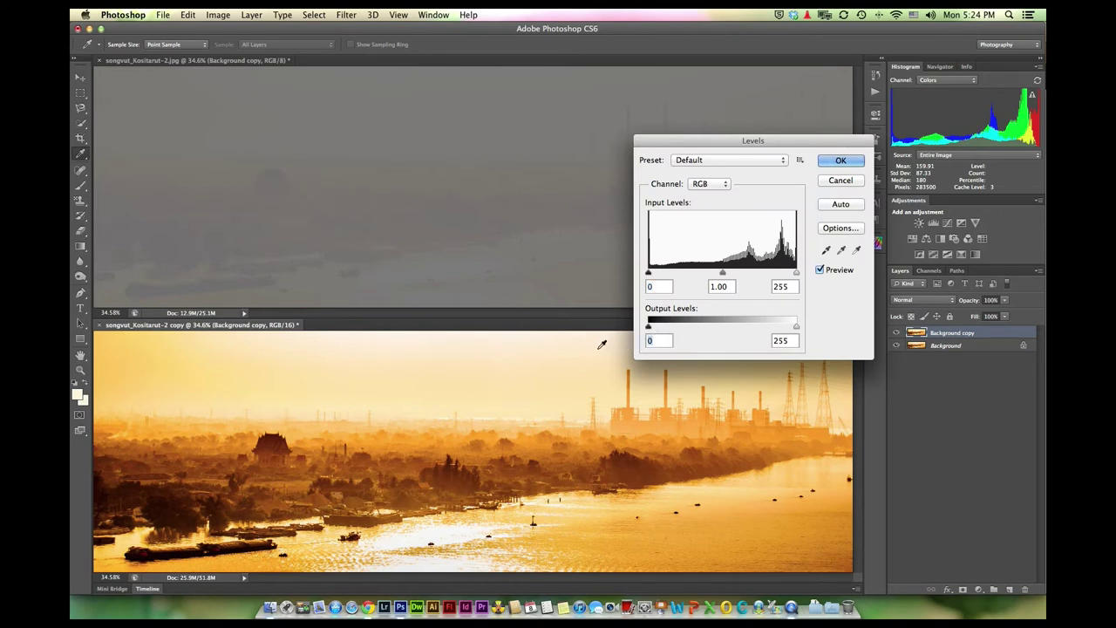
text(112)
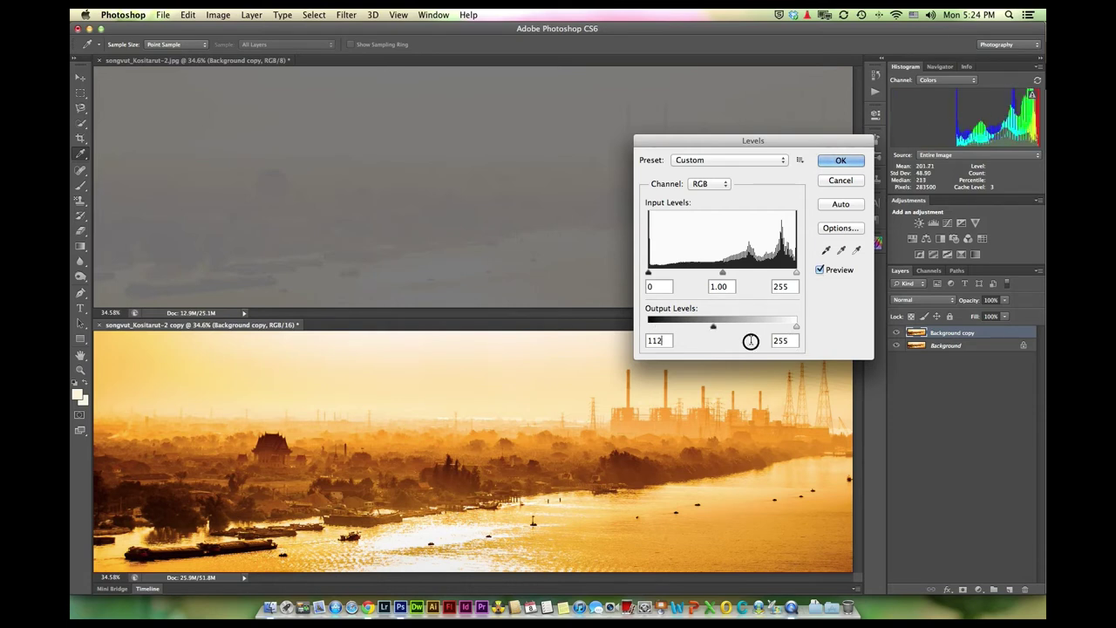
double_click(788, 341)
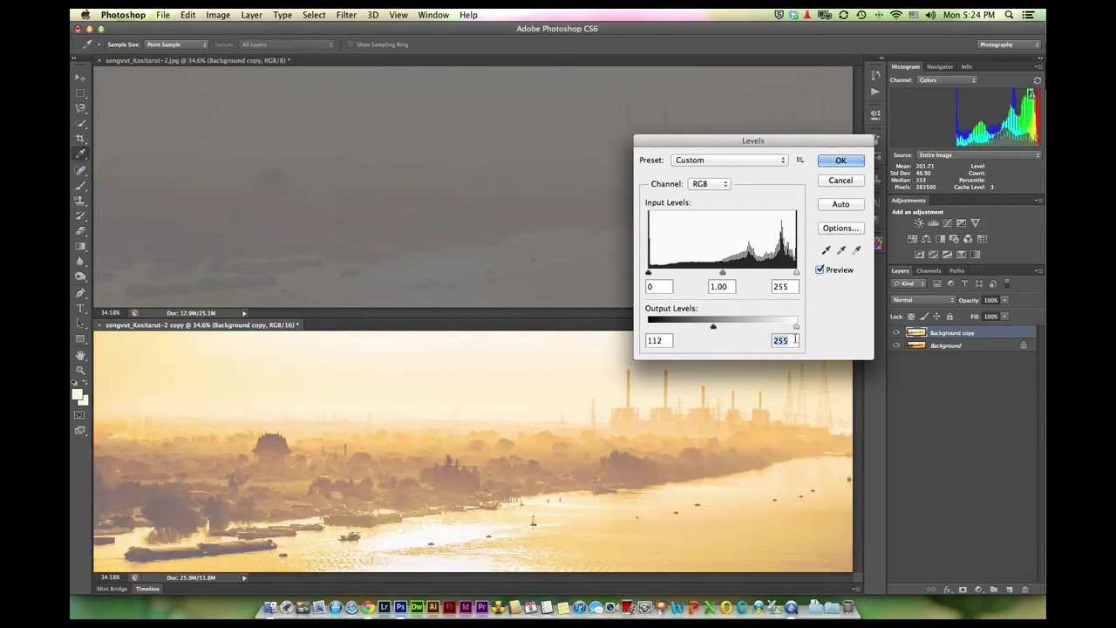
text(12)
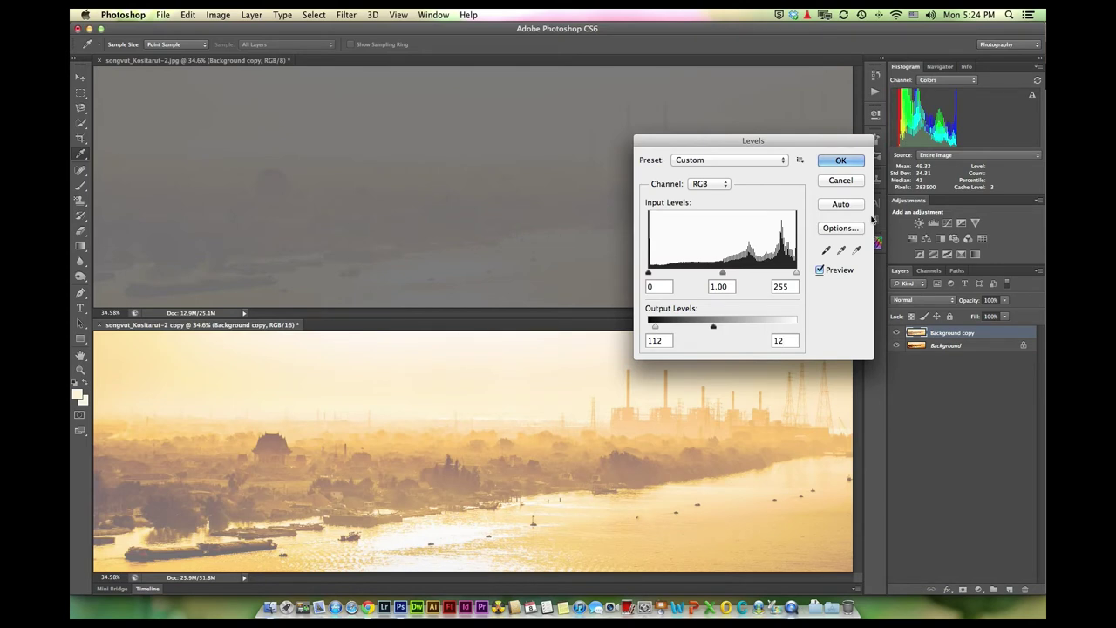
text(4)
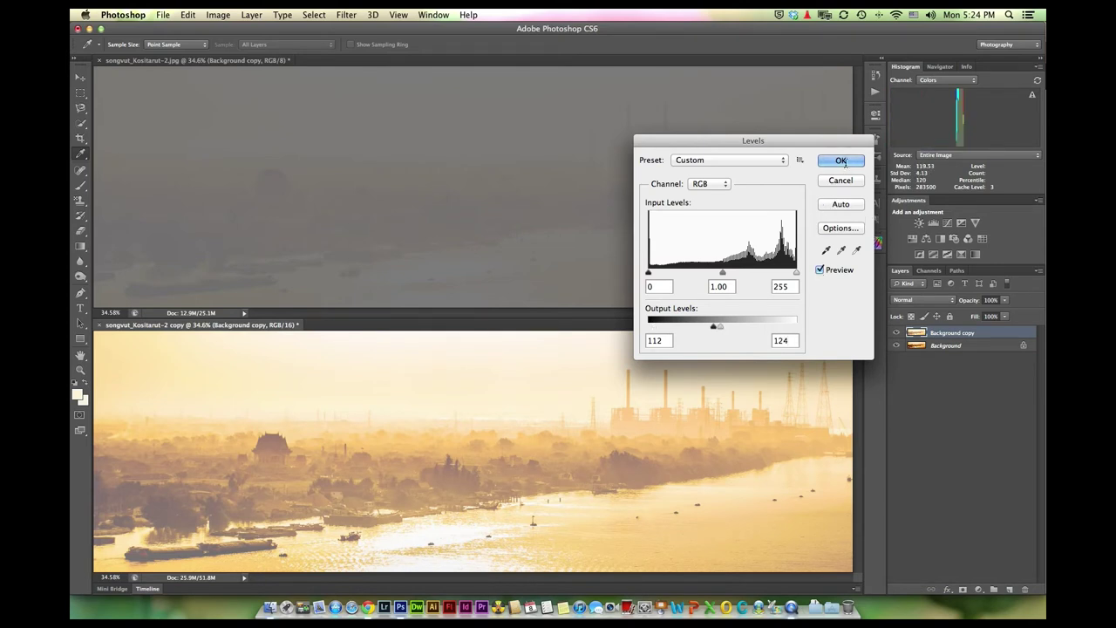
click(842, 162)
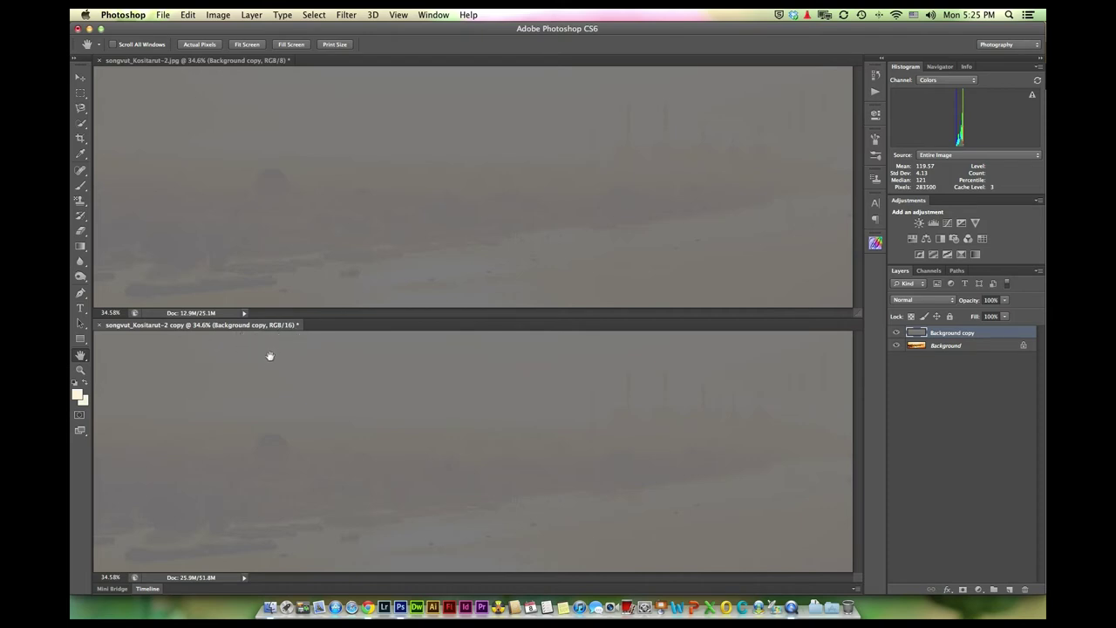
- Apply Levels with input 112 and 124 to the 16-bit copy, restoring the smooth sunset
click(217, 16)
mouse_move(239, 50)
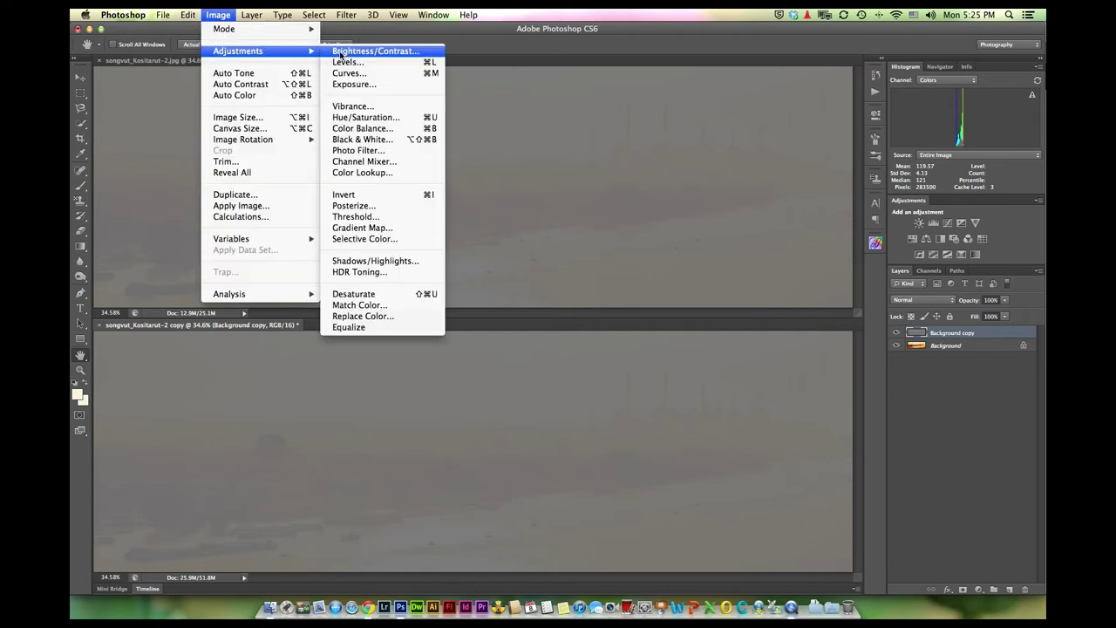
click(357, 65)
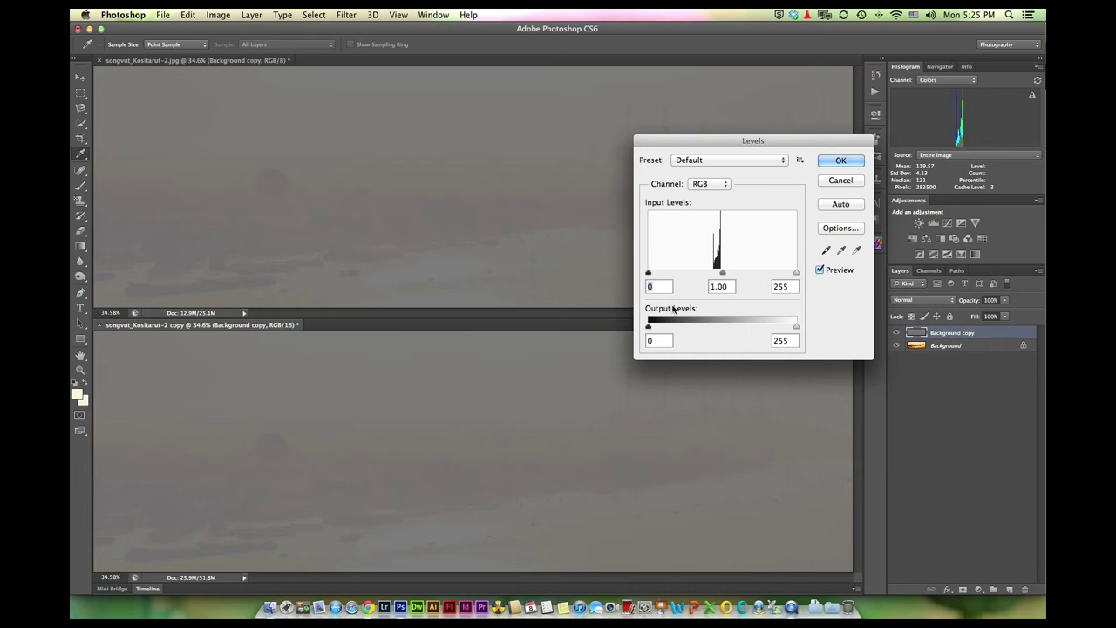
text(112)
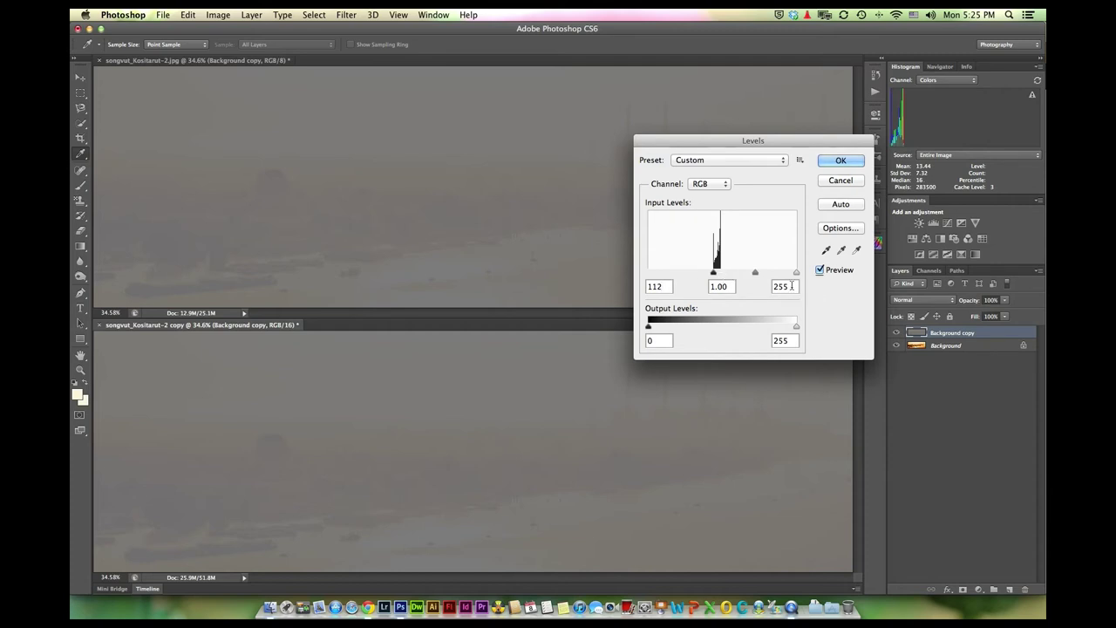
click(782, 286)
text(124)
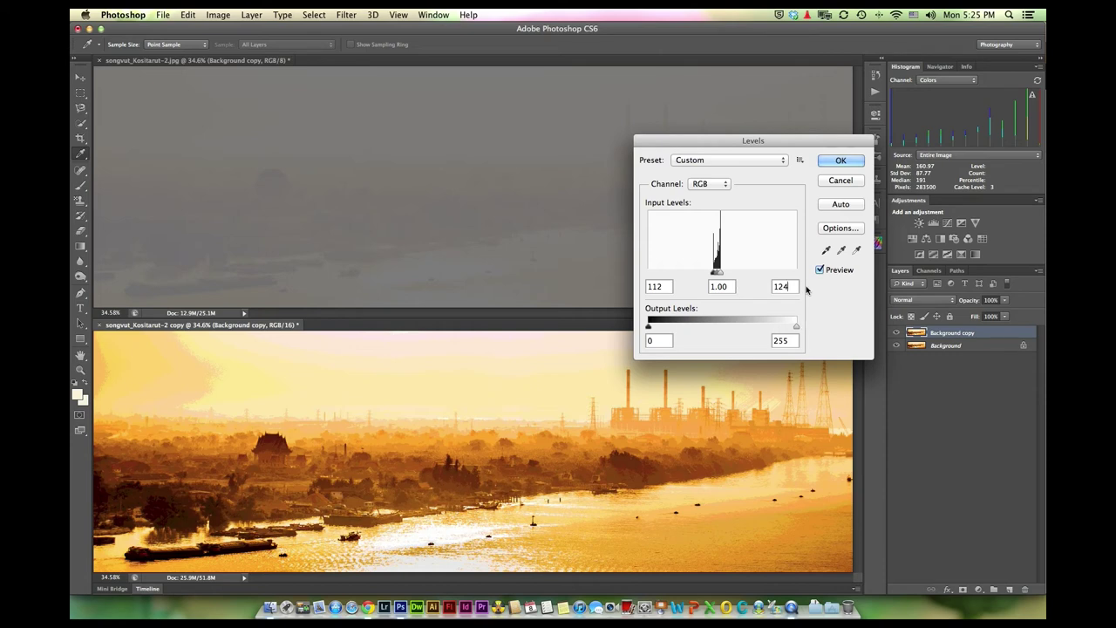
click(842, 160)
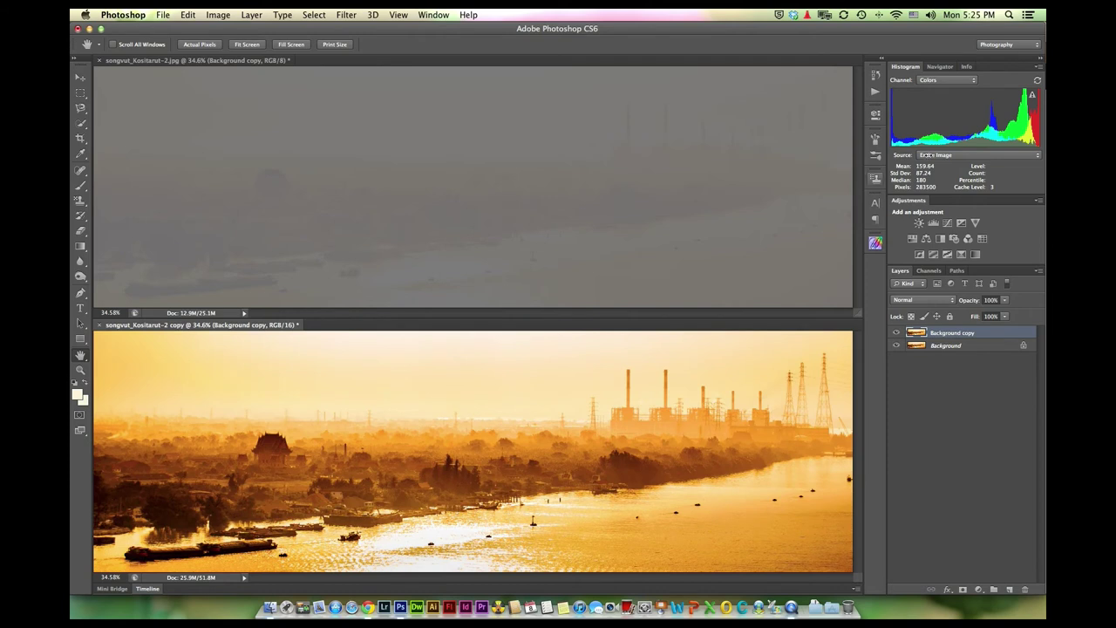
- Apply Levels with input sliders at 112 and 124 to the 8-bit photo, revealing banding
click(355, 174)
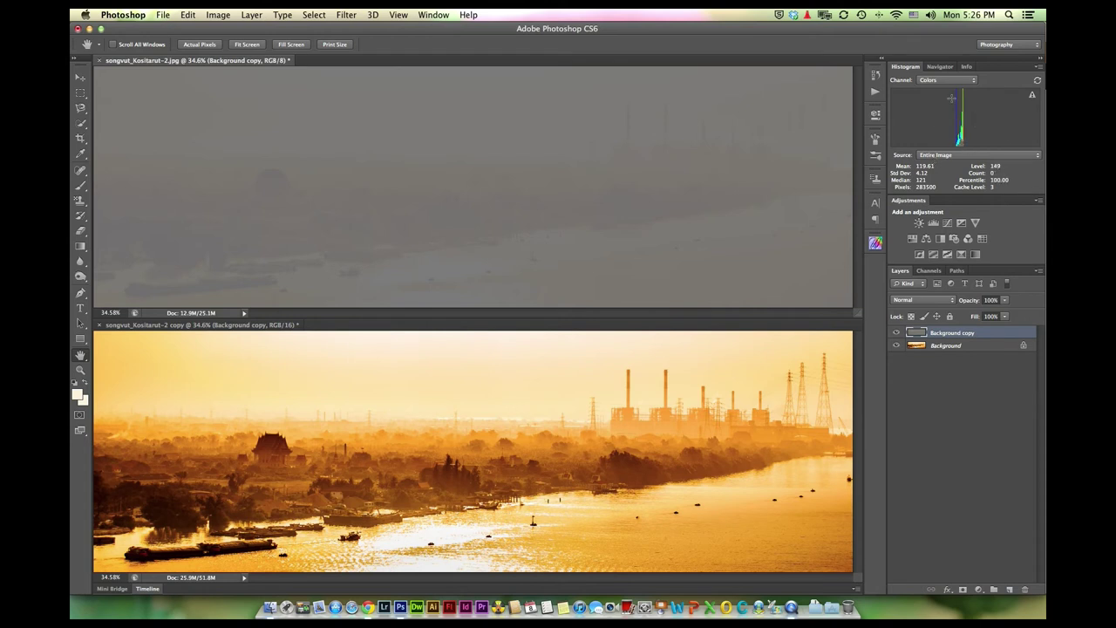
click(218, 15)
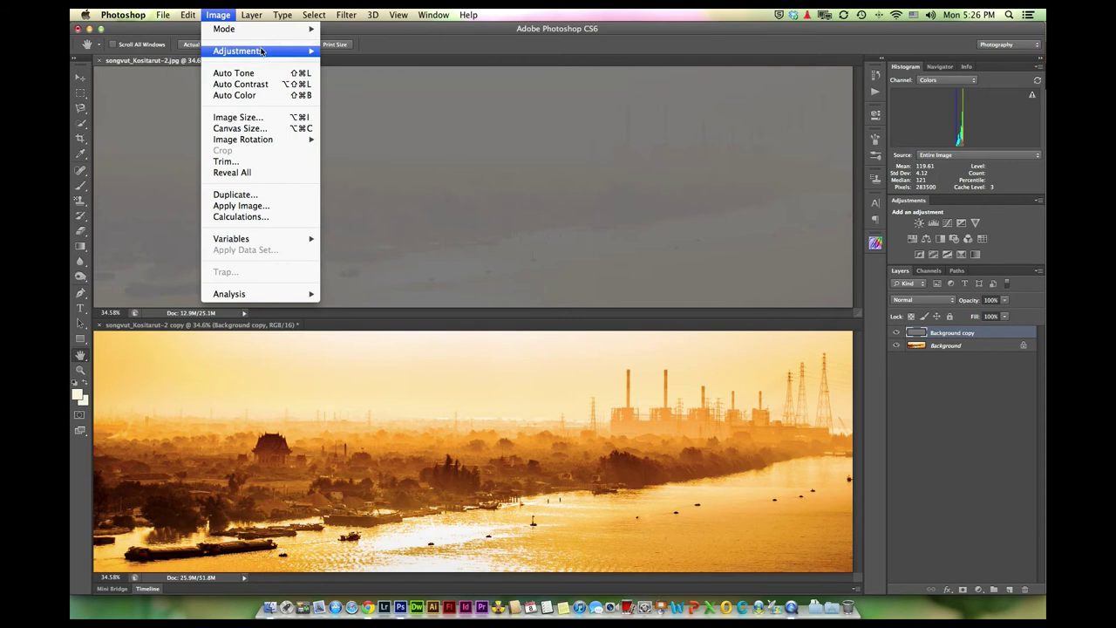
mouse_move(237, 50)
click(348, 63)
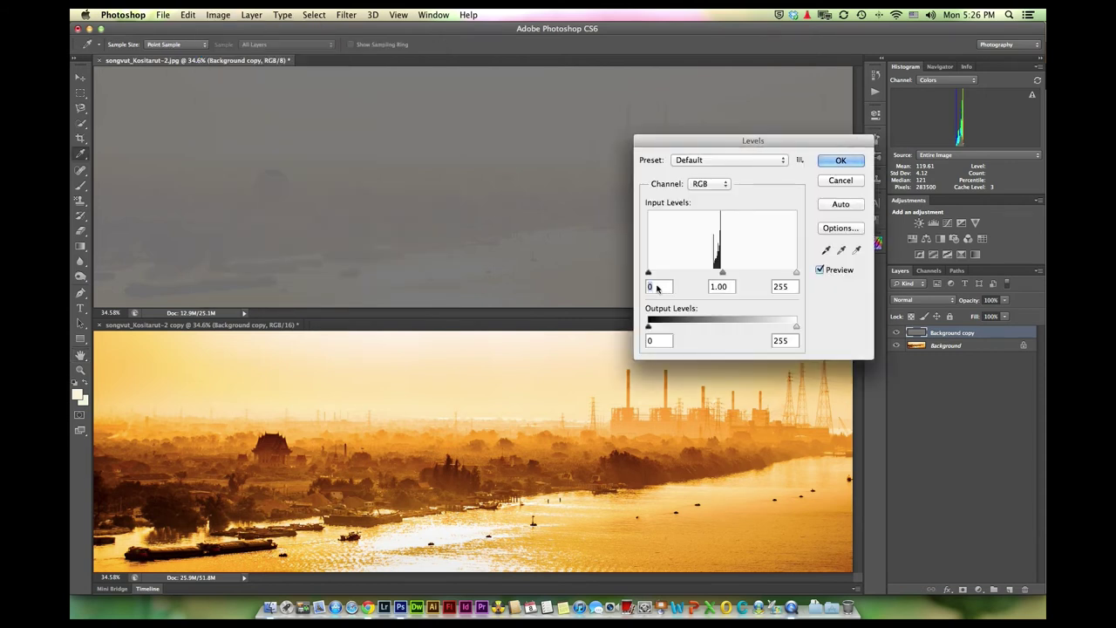
click(648, 274)
drag(648, 275, 715, 275)
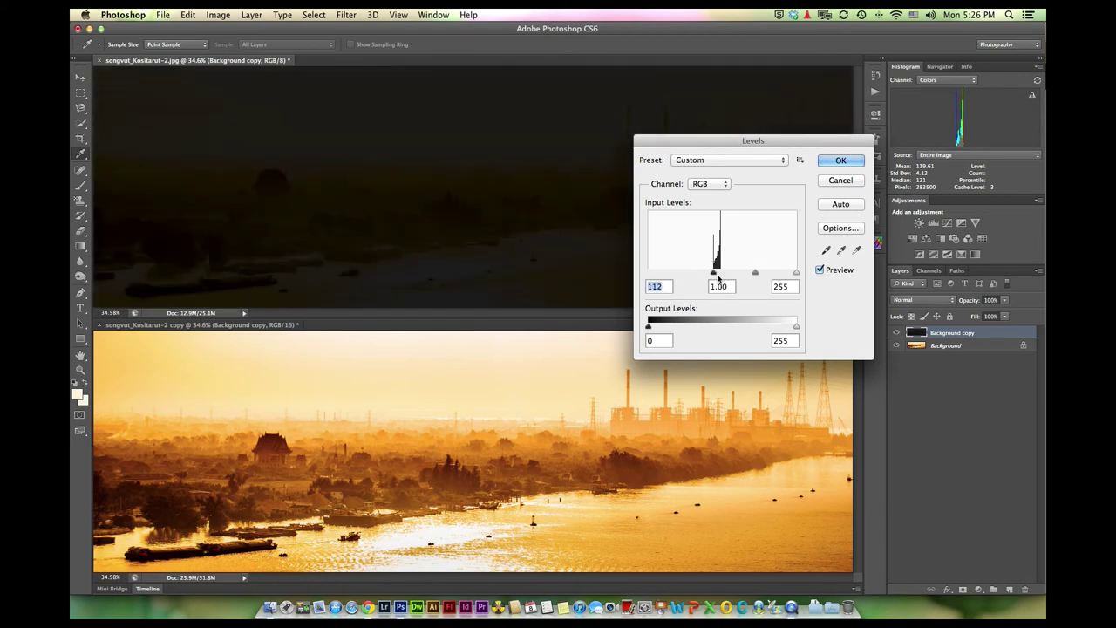
drag(798, 273, 716, 274)
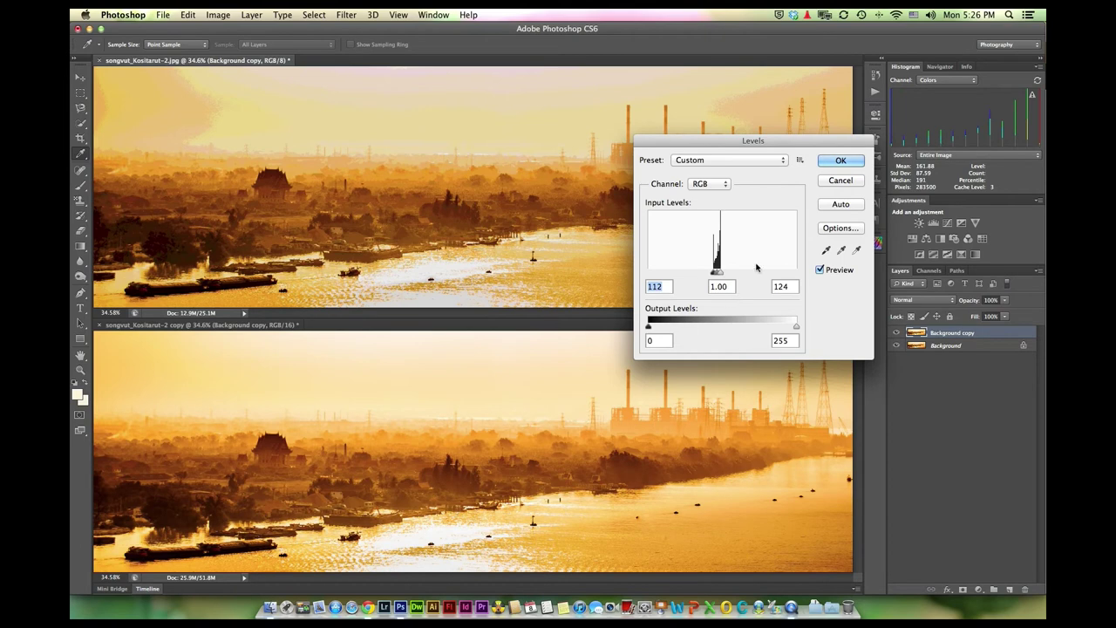
click(840, 162)
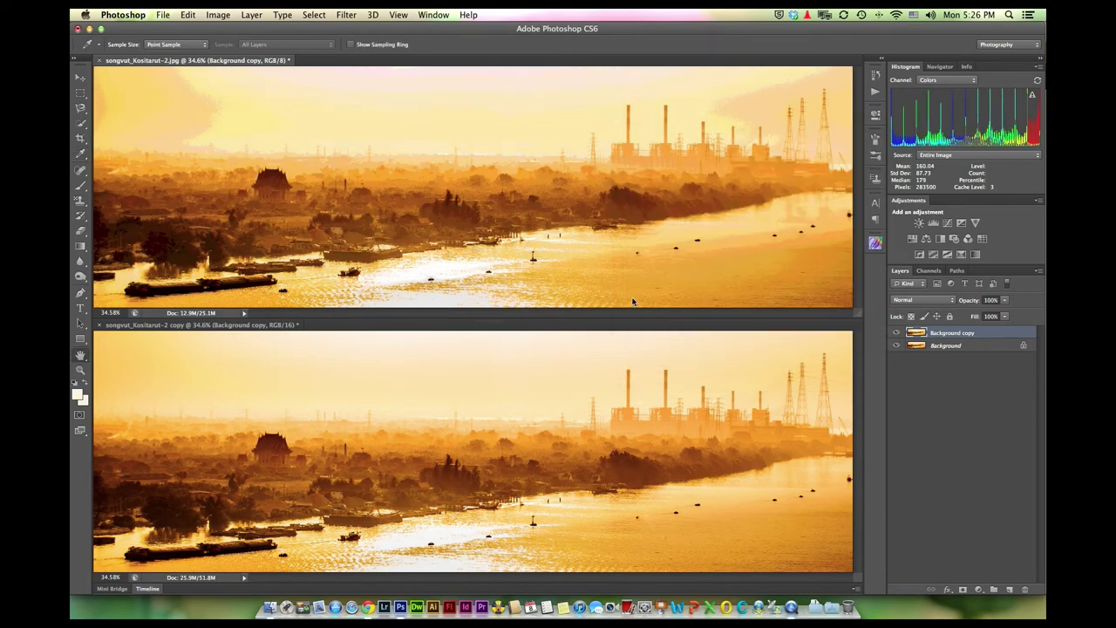
key(h)
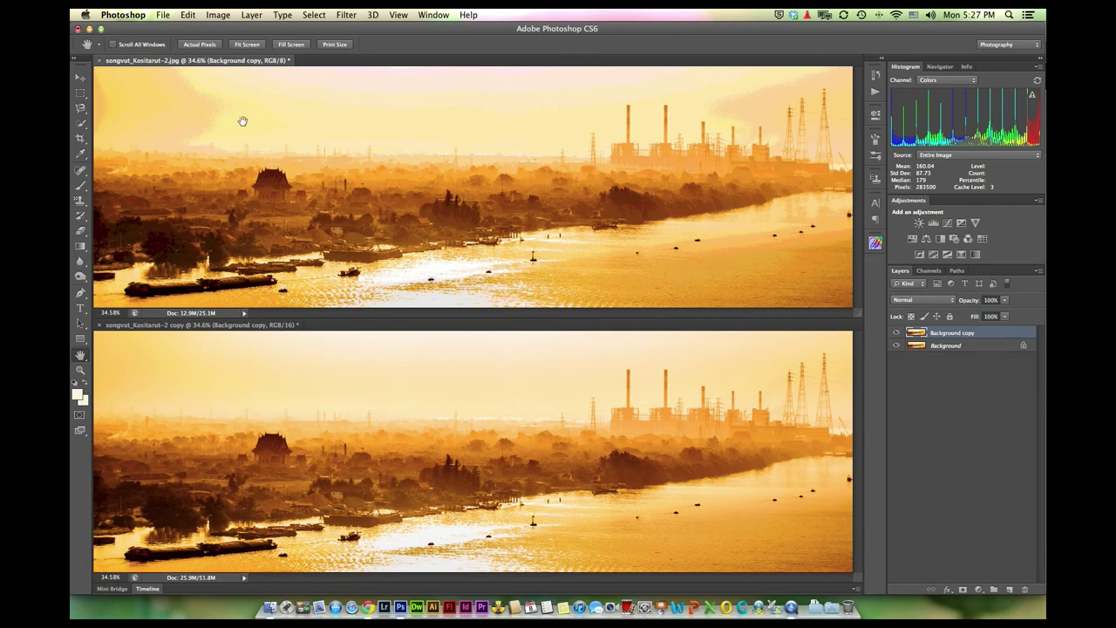
click(384, 389)
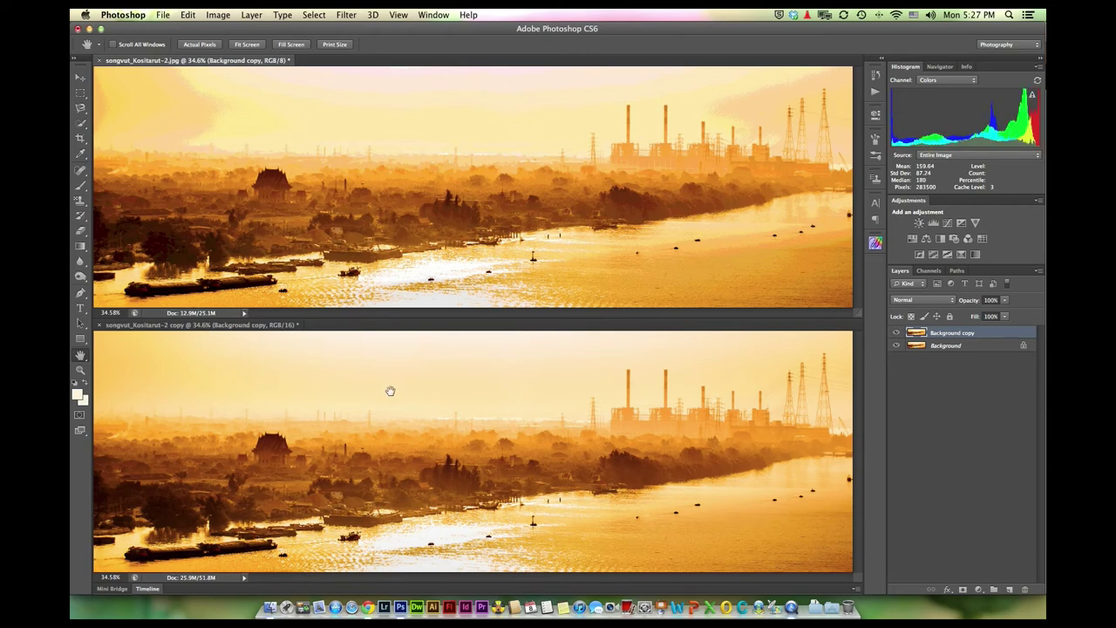
- Choose 8 Bits/Channel from the Image Mode menu for the 16-bit copy
click(217, 17)
mouse_move(225, 28)
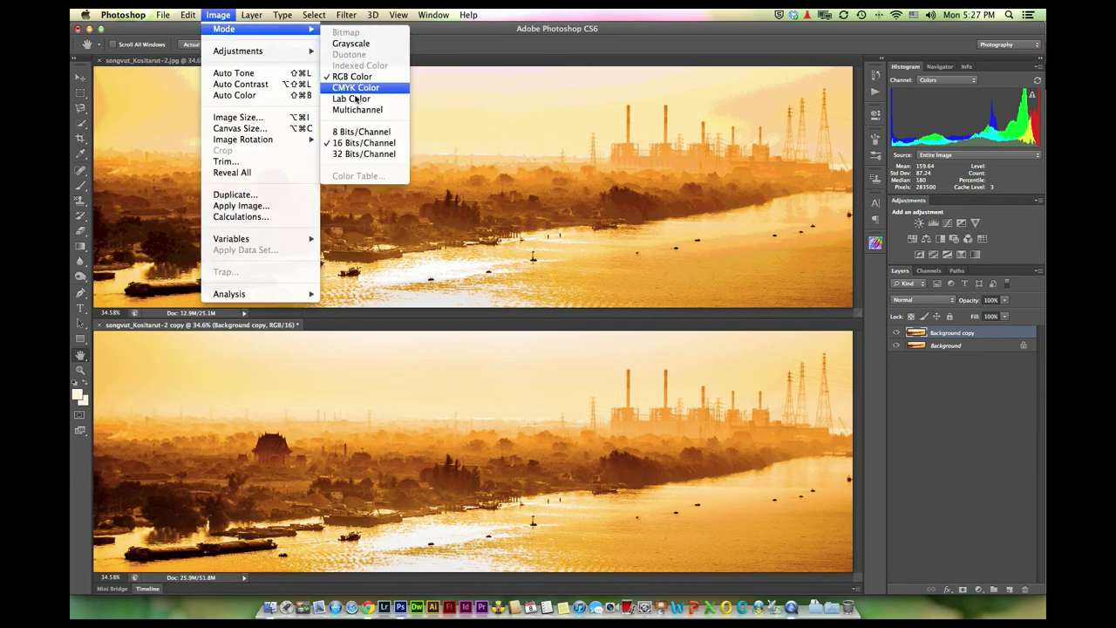
click(360, 132)
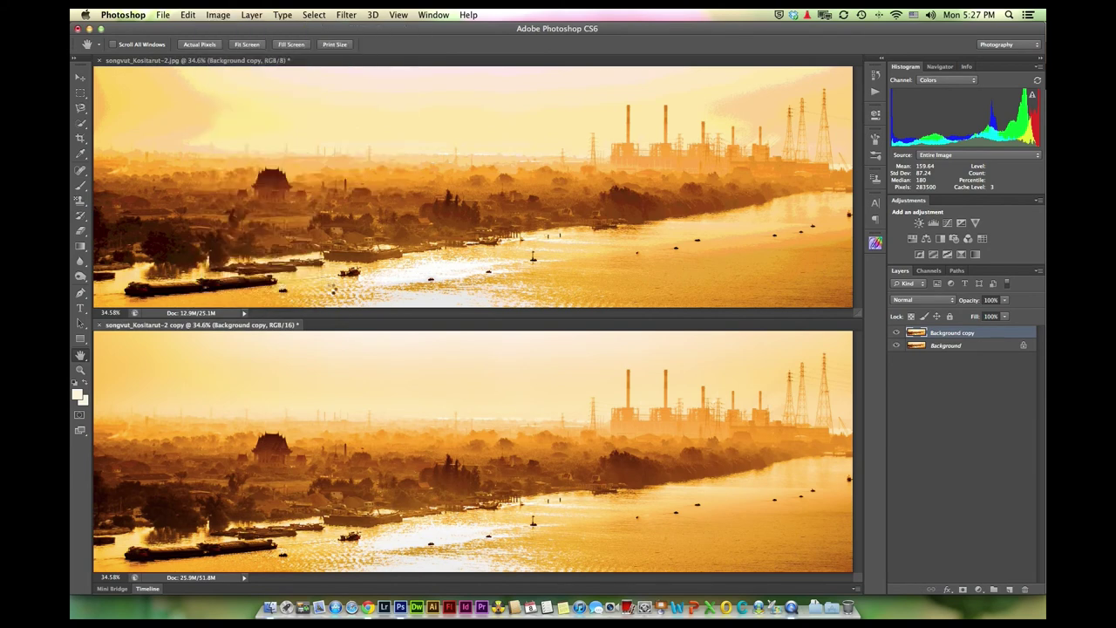